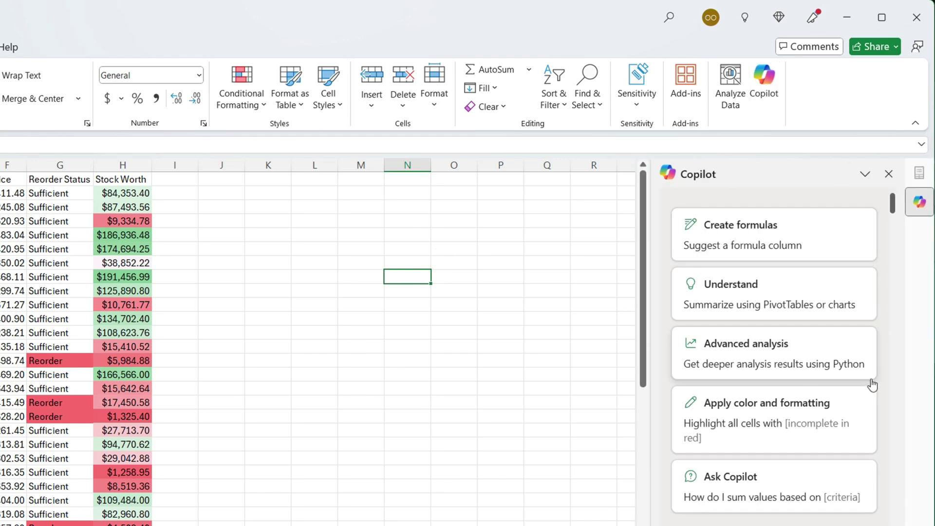
- Switch the Microsoft 365 Copilot pricing page to show new-customer prices
scroll(858, 438, "down", 3)
scroll(860, 441, "up", 3)
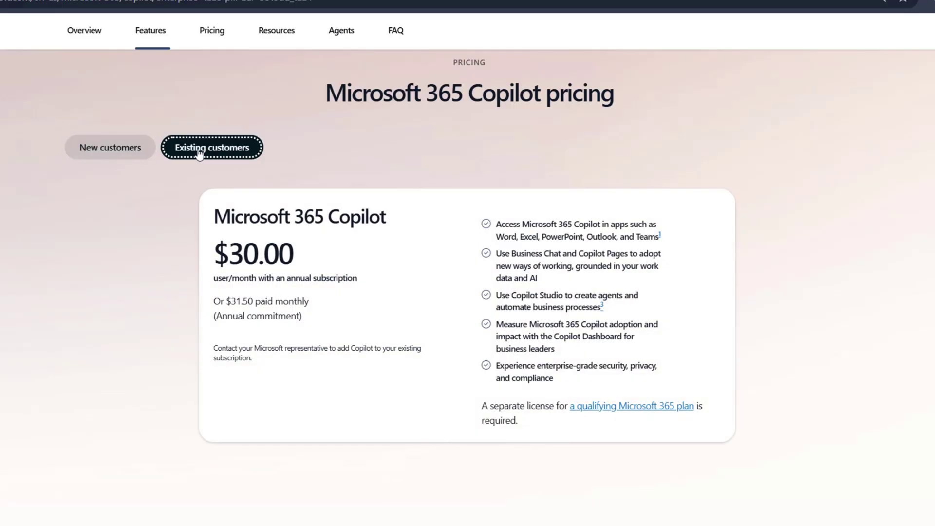
left_click(111, 152)
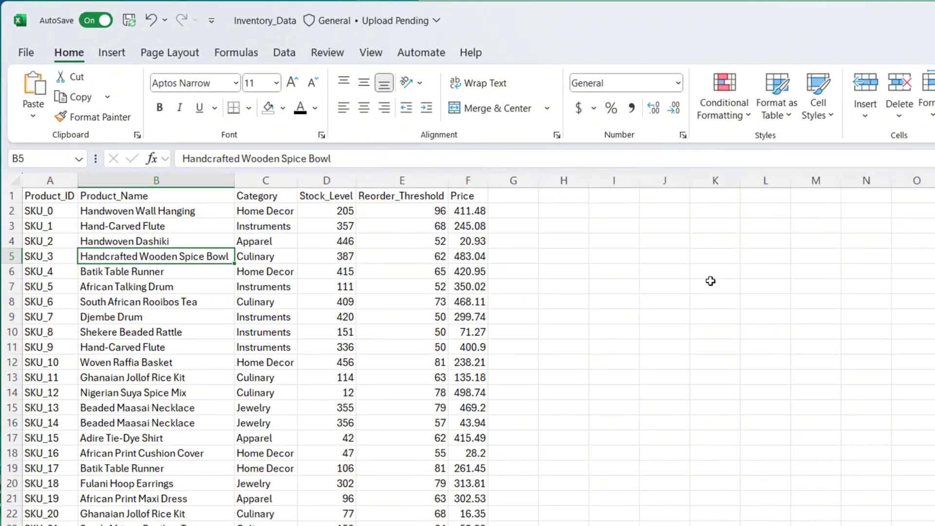
key("Up")
key("Up")
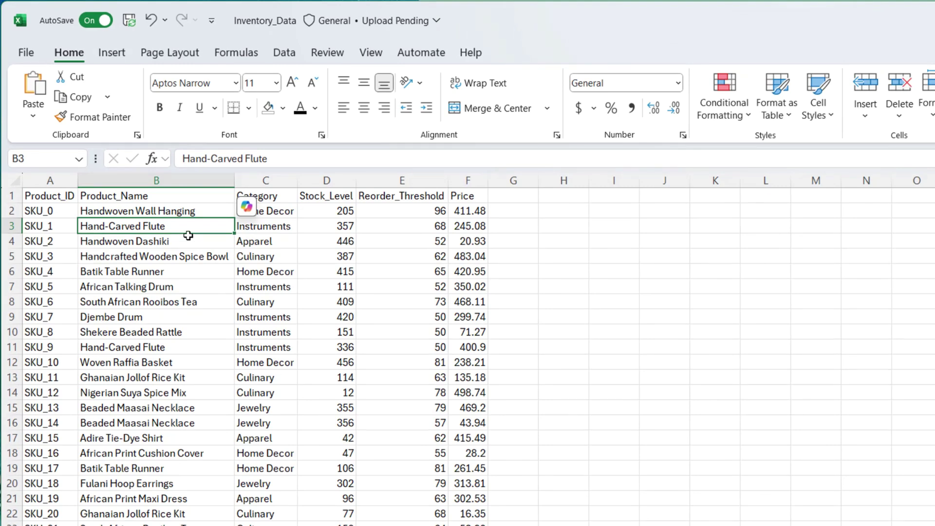
- Browse Inventory_Data from the last product row back to the top, check a few product names, and open Copilot
key("ctrl+Down")
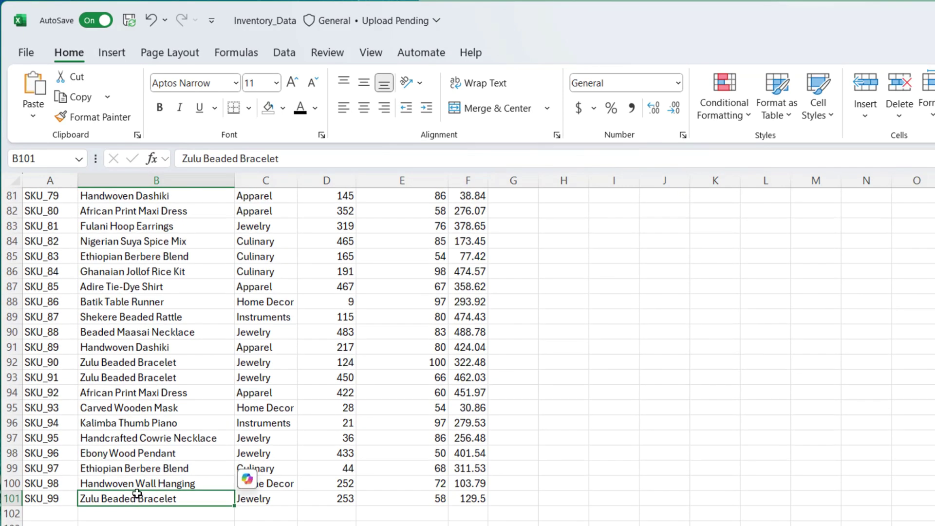
key("ctrl+Up")
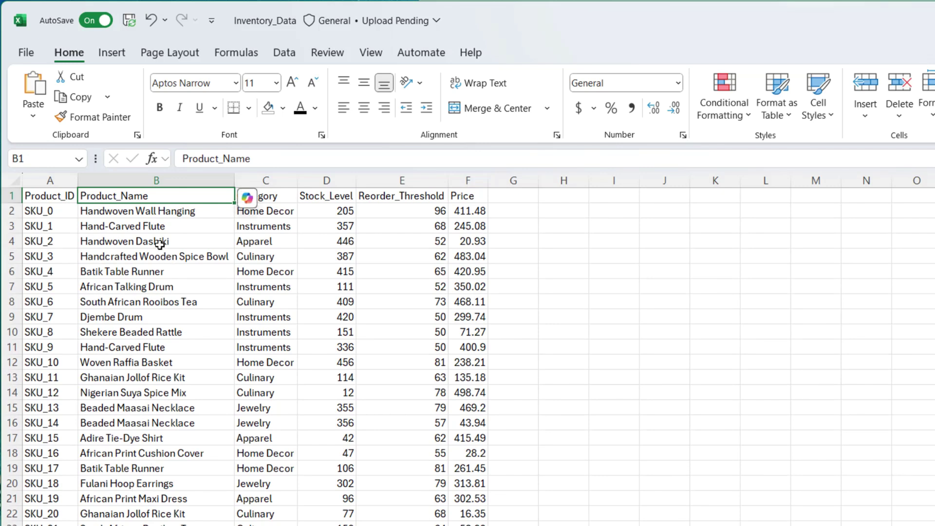
left_click(157, 242)
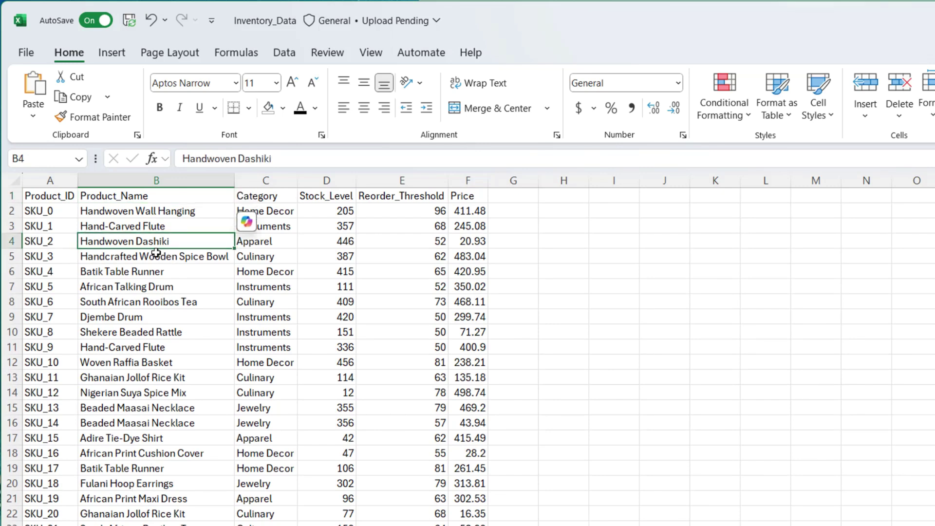
left_click(171, 302)
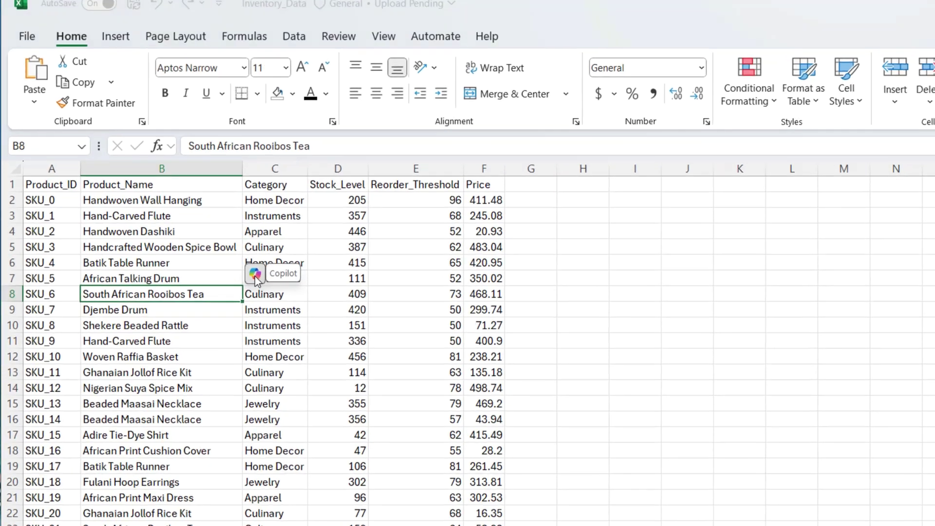
left_click(247, 284)
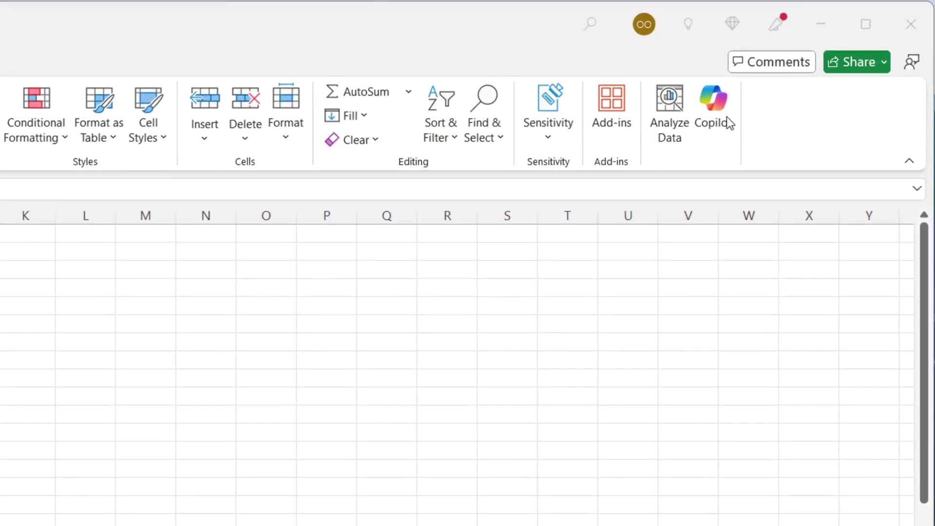
left_click(727, 117)
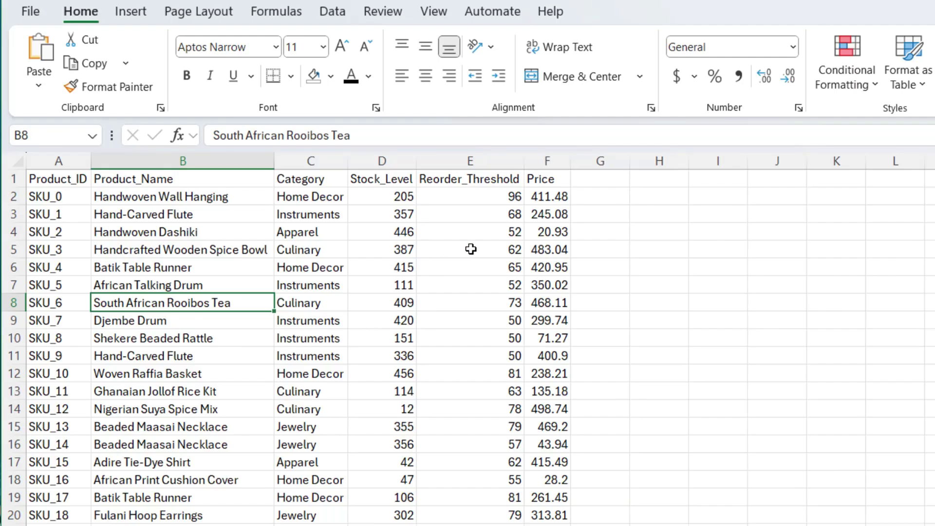
- Ask Copilot to 'format Price column as USD' and apply the currency formatting to column F
left_click(548, 198)
left_click(549, 180)
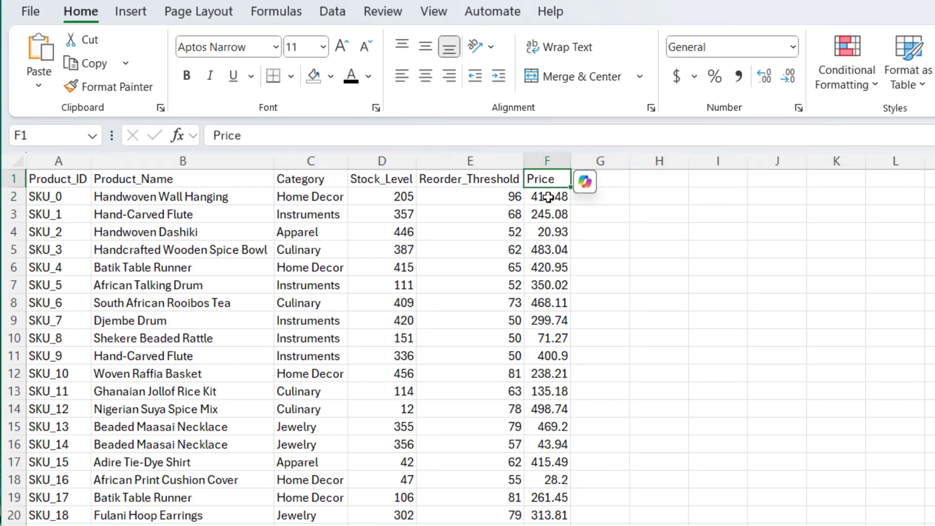
left_click(548, 198)
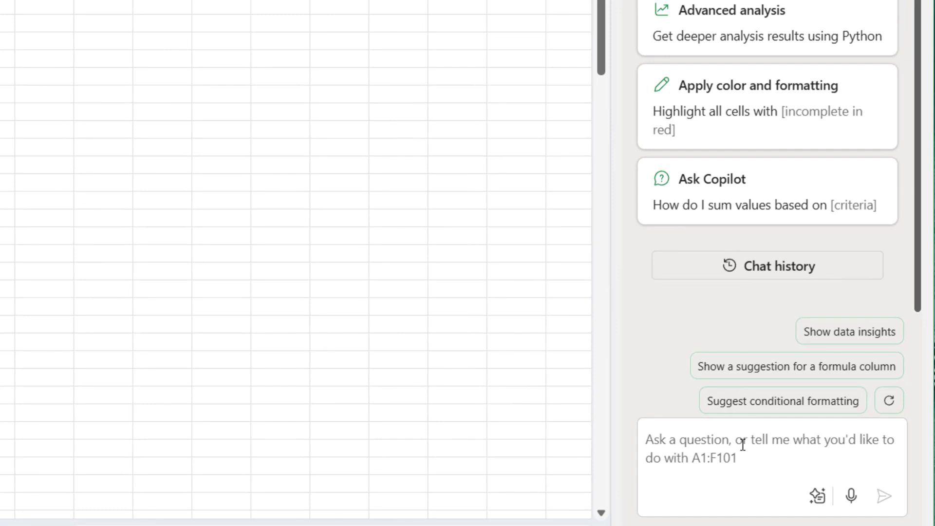
left_click(742, 445)
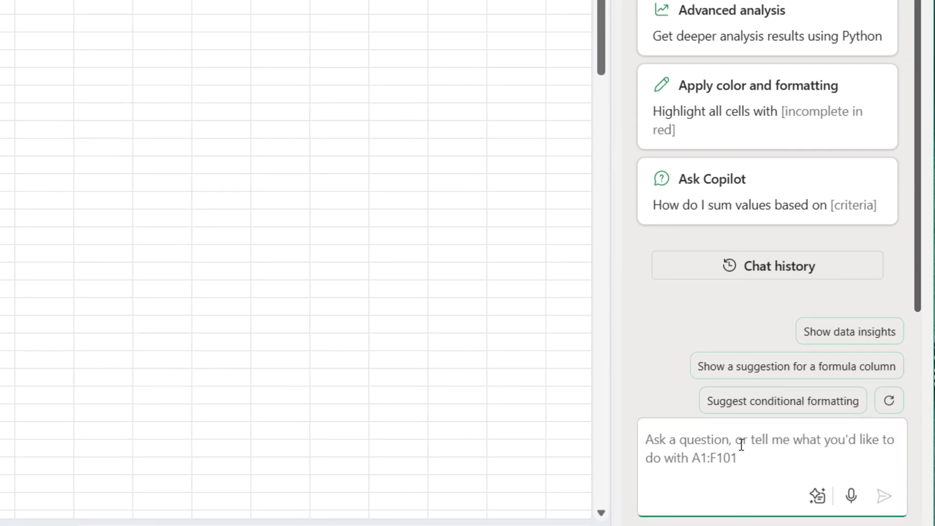
type("format Price column as US")
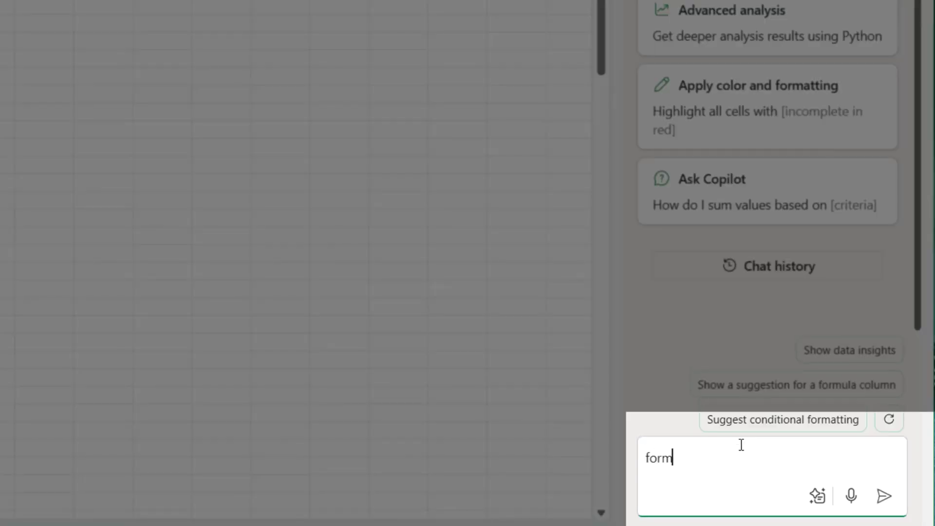
type("D")
key("Return")
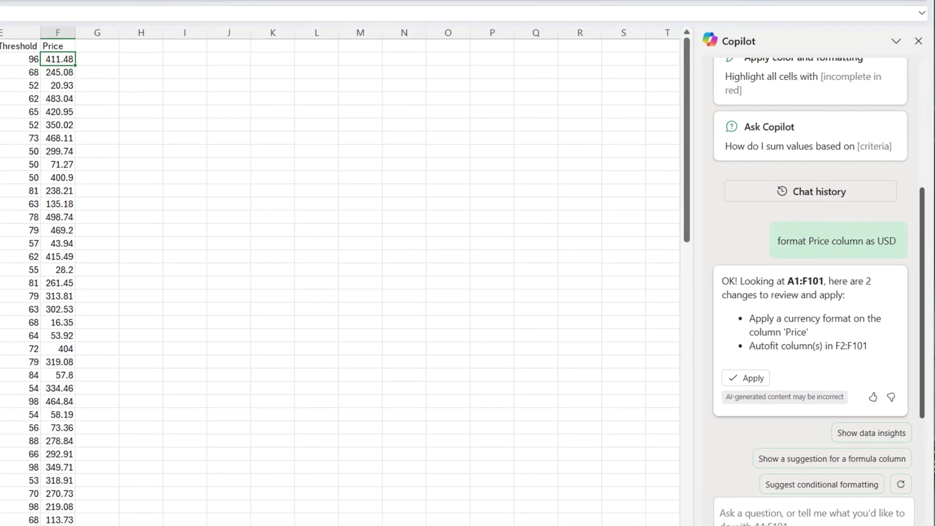
left_click(750, 379)
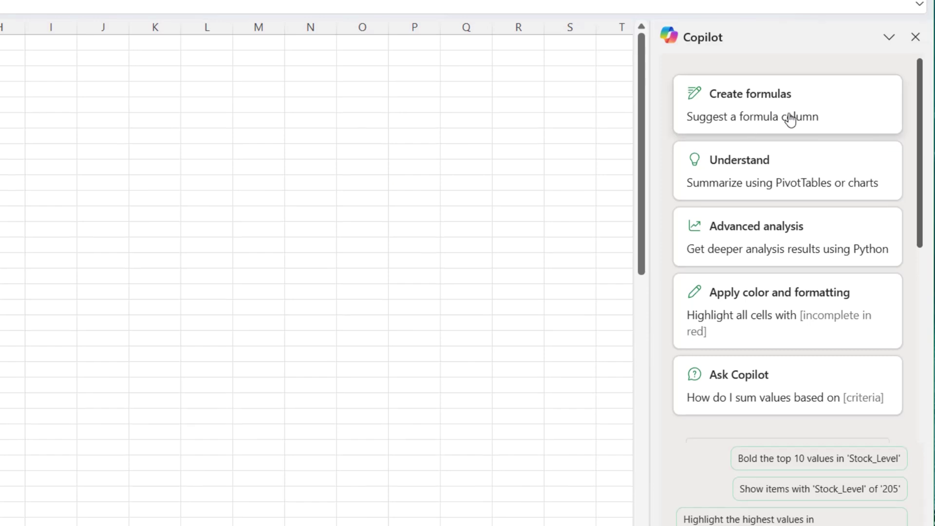
- Insert Copilot's suggested Reorder Status column G and check row 14's Reorder result against its stock and threshold
left_click(790, 119)
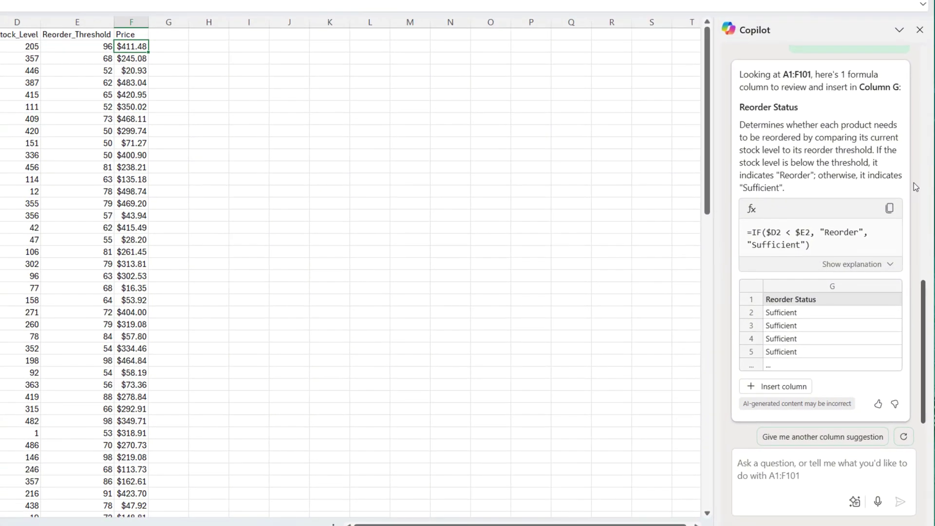
left_click(785, 388)
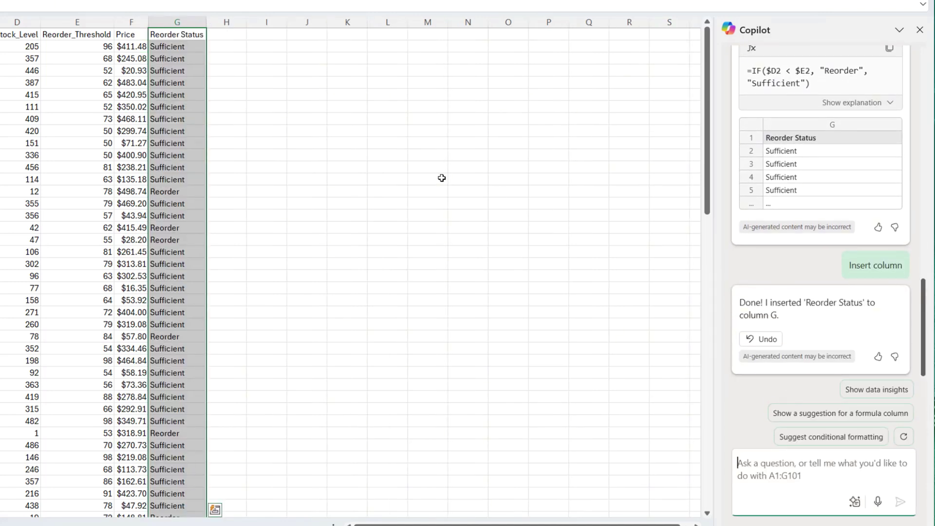
left_click(229, 140)
left_click_drag(180, 45, 182, 181)
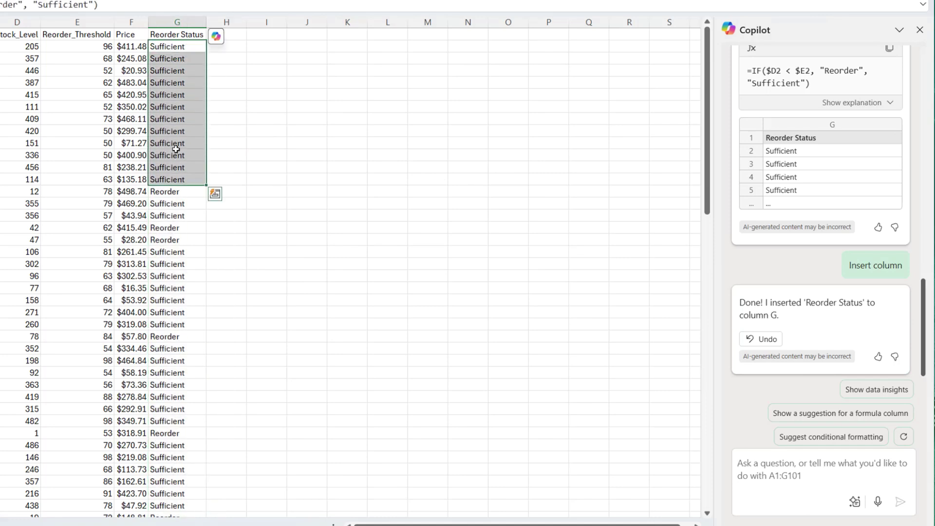
left_click(171, 192)
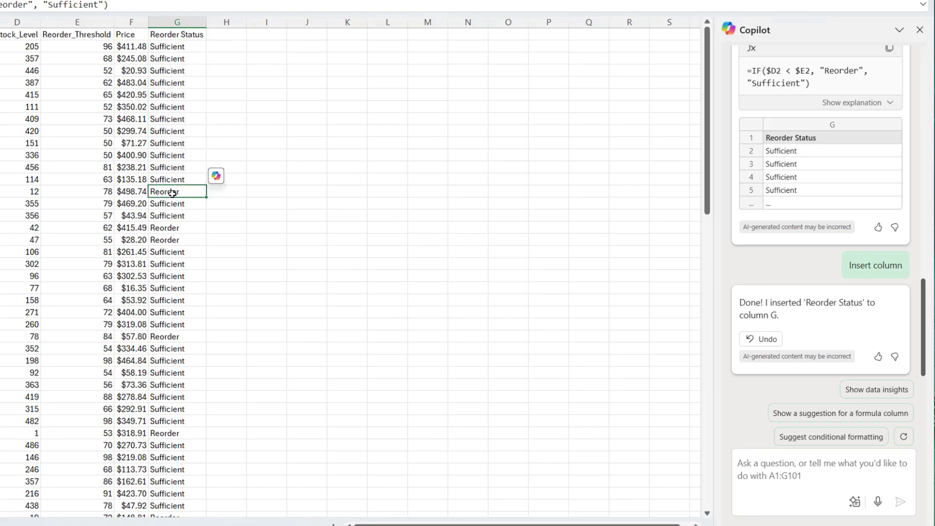
left_click(88, 192)
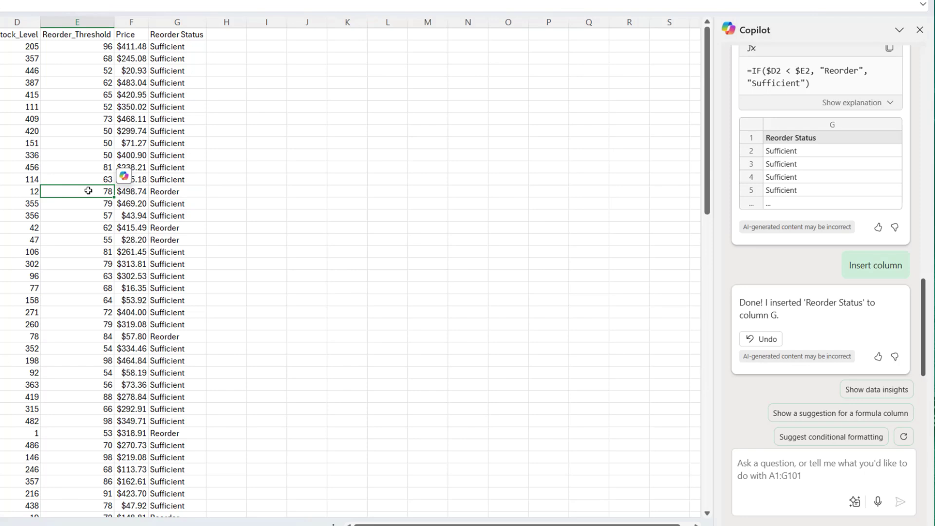
left_click(34, 190)
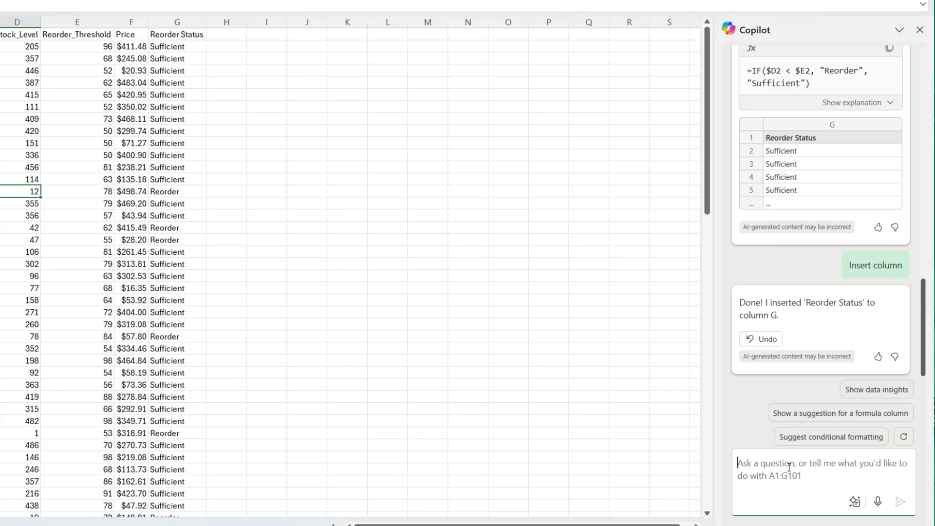
- Have Copilot highlight Reorder Status cells equal to 'reorder' with a red fill and apply the rule
type("highlight al")
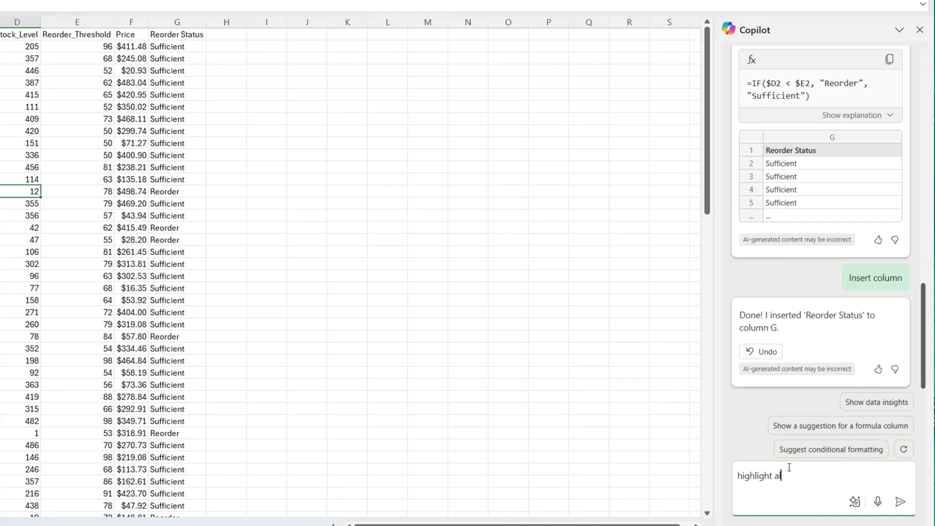
type("l cells with reod")
key("BackSpace")
key("BackSpace")
type("rder status as")
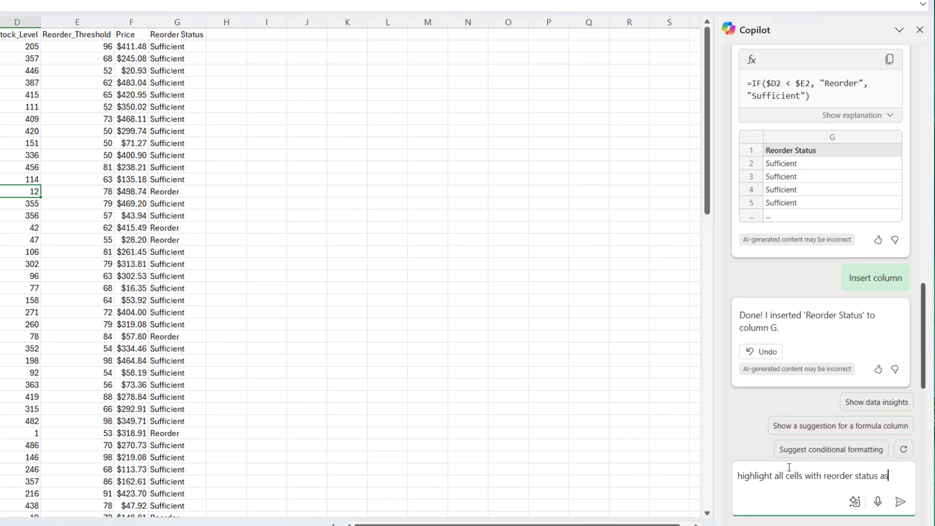
type(" 'reorder'")
key("Return")
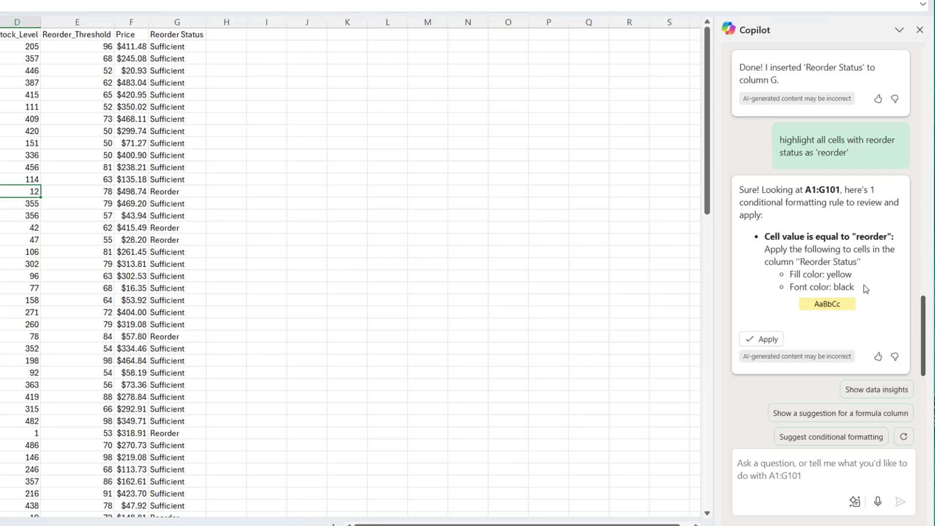
left_click(770, 468)
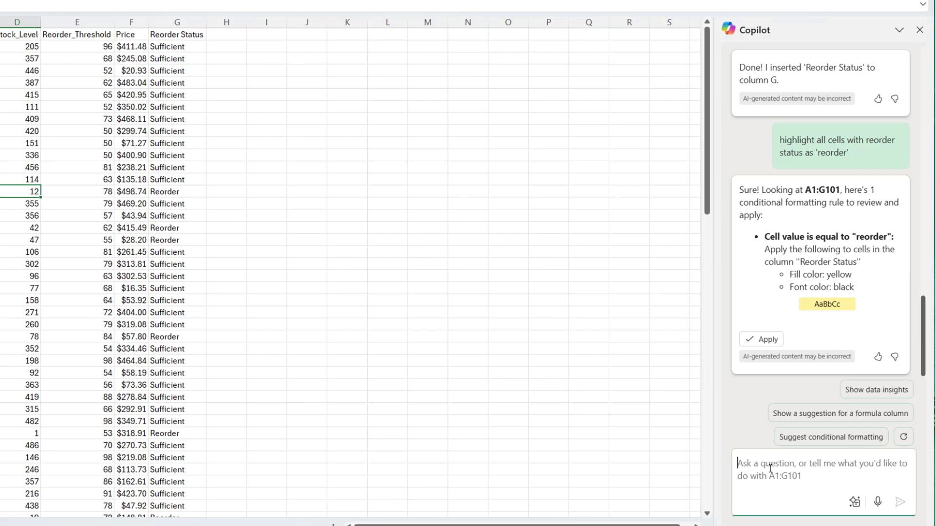
type("fill colo")
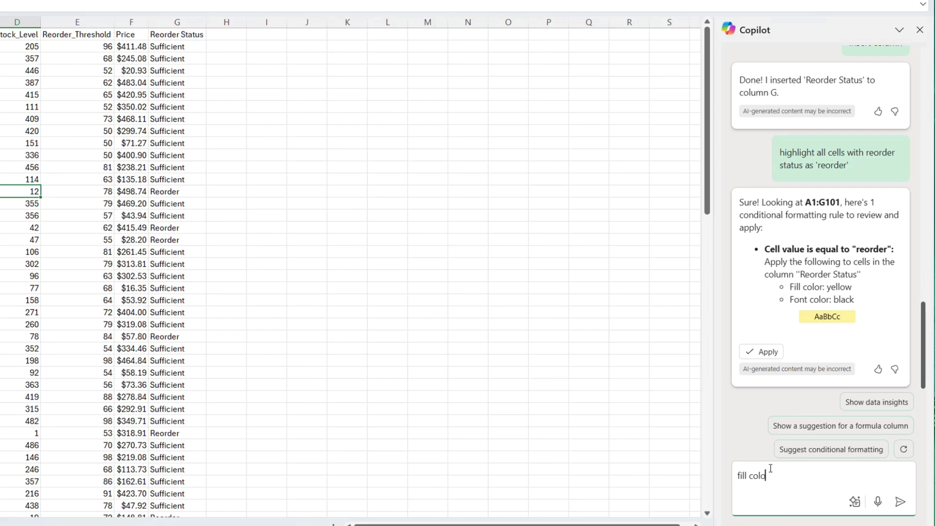
type("r should be red")
key("Return")
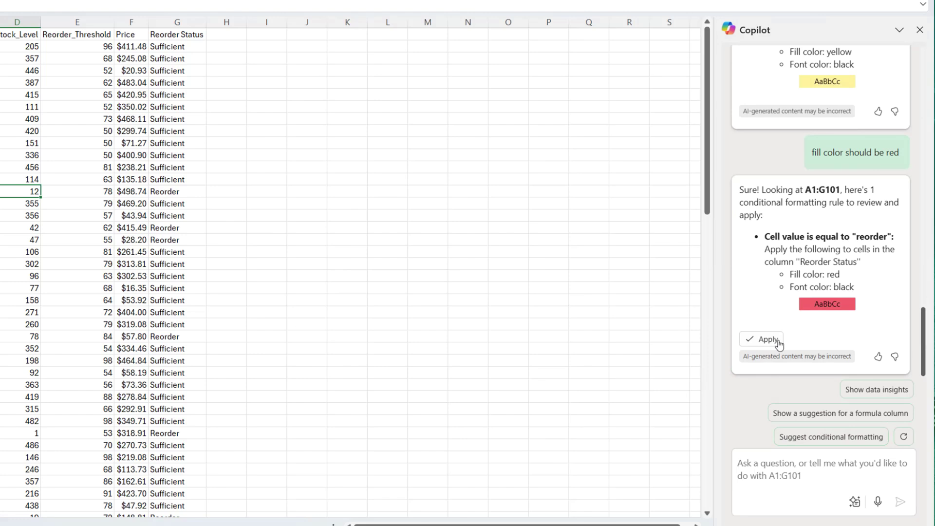
left_click(766, 340)
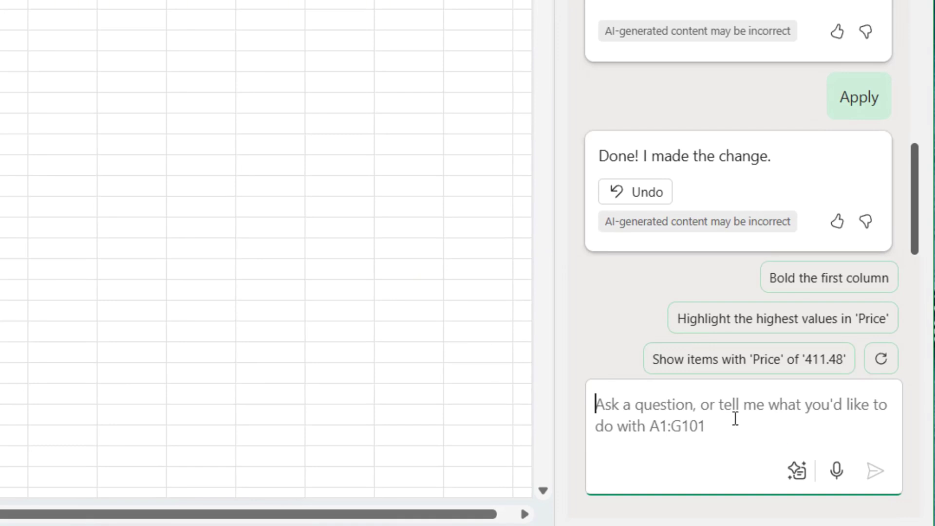
- Ask Copilot for a Stock Worth column (Stock level x Price) and insert it as column H
type("create")
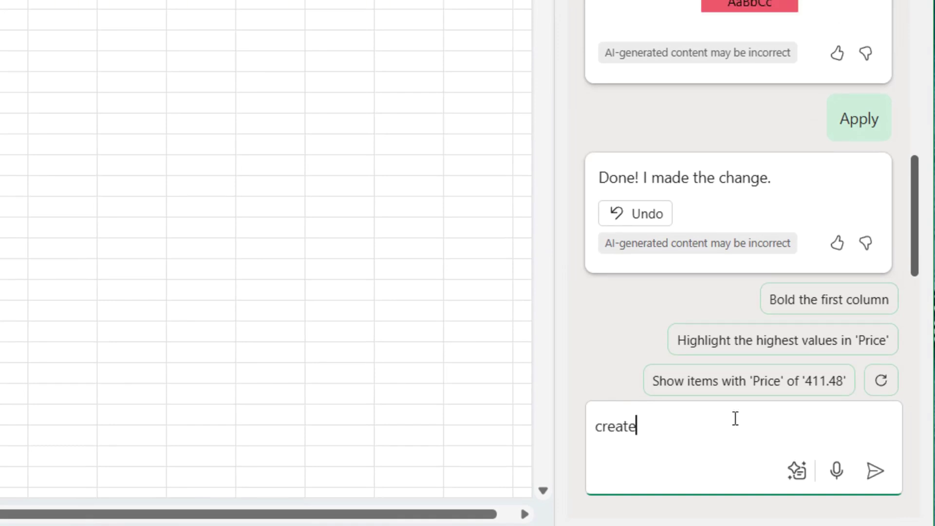
type(" a new column Stock Worth ")
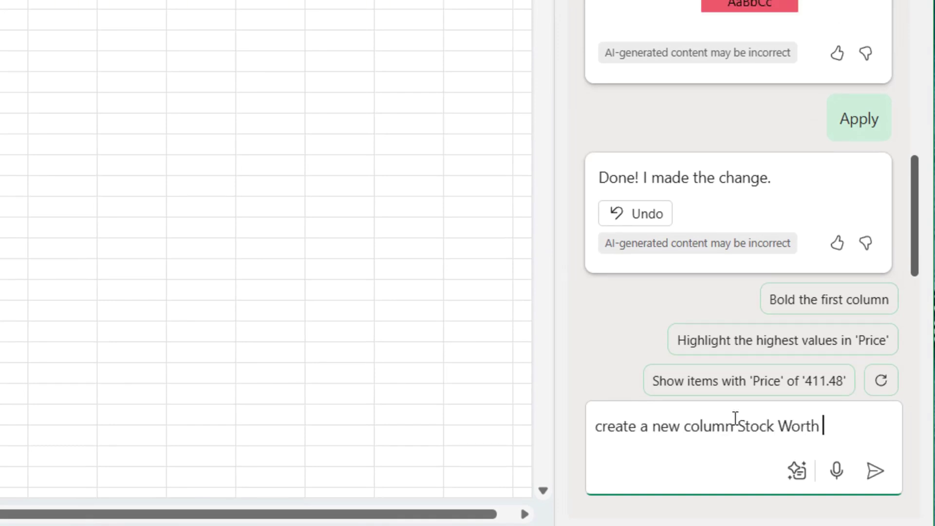
type("derived from Stock level x ")
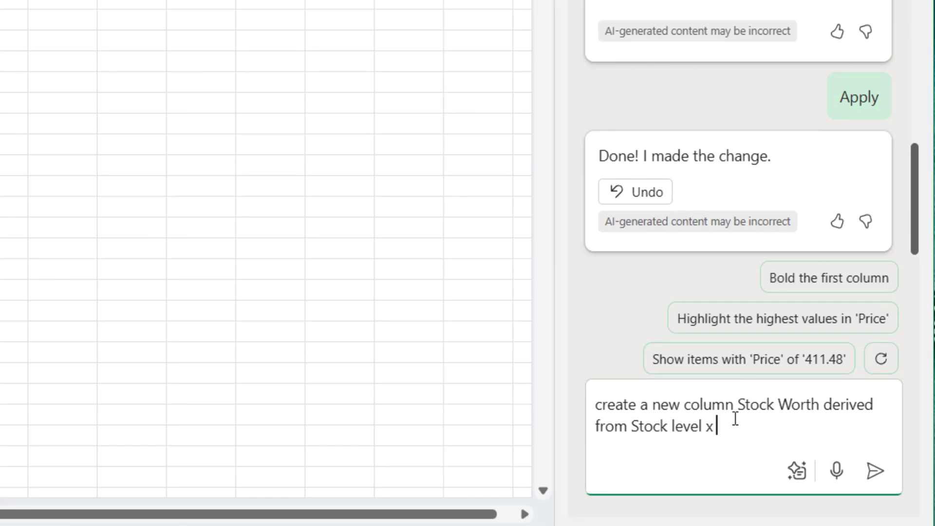
type("Price")
left_click(872, 474)
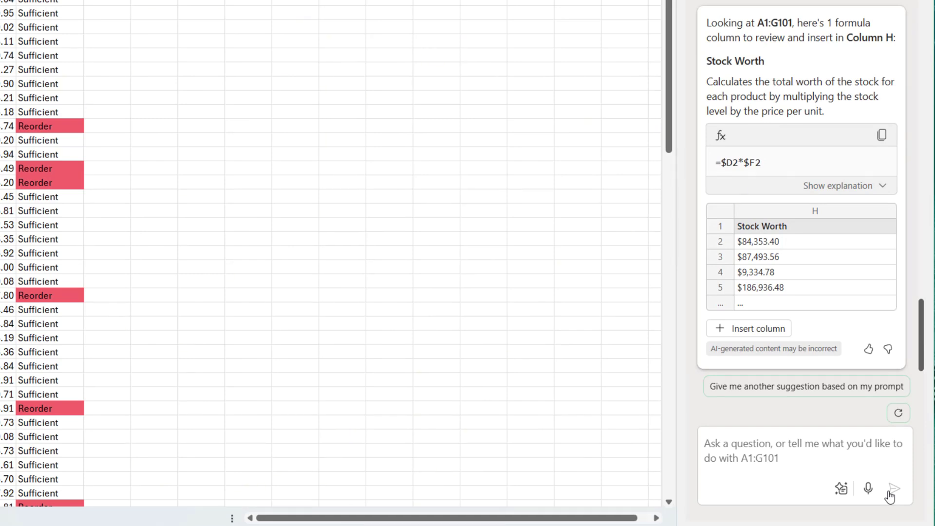
left_click(756, 329)
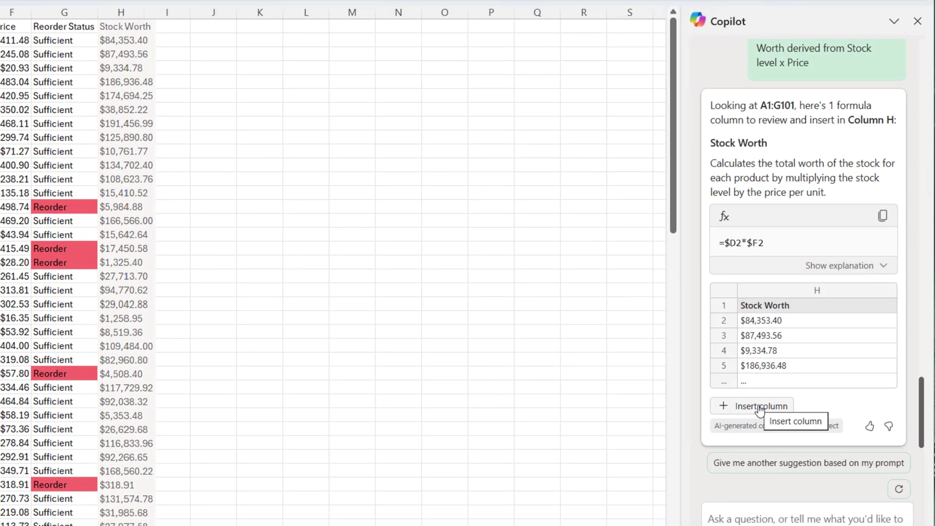
left_click(759, 410)
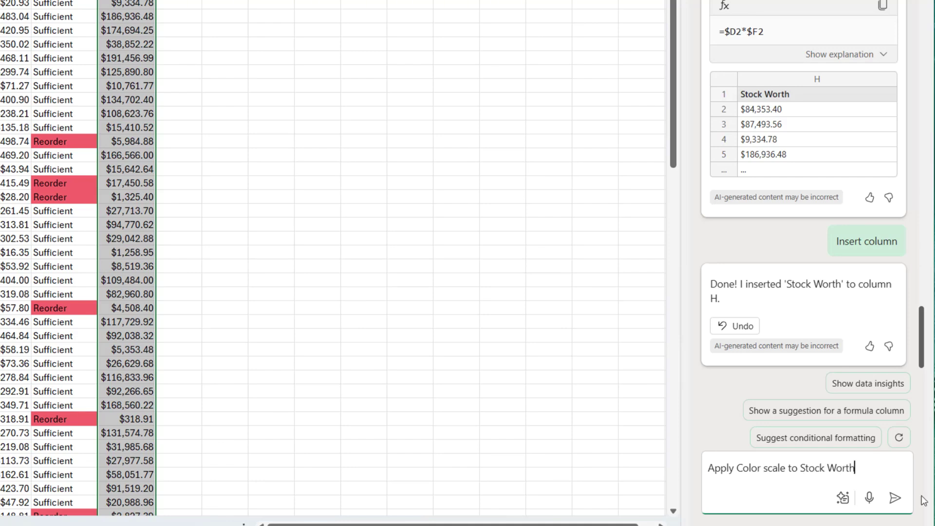
- Send 'Apply Color scale to Stock Worth' and apply the red-white-green scale to H2:H101
left_click(896, 498)
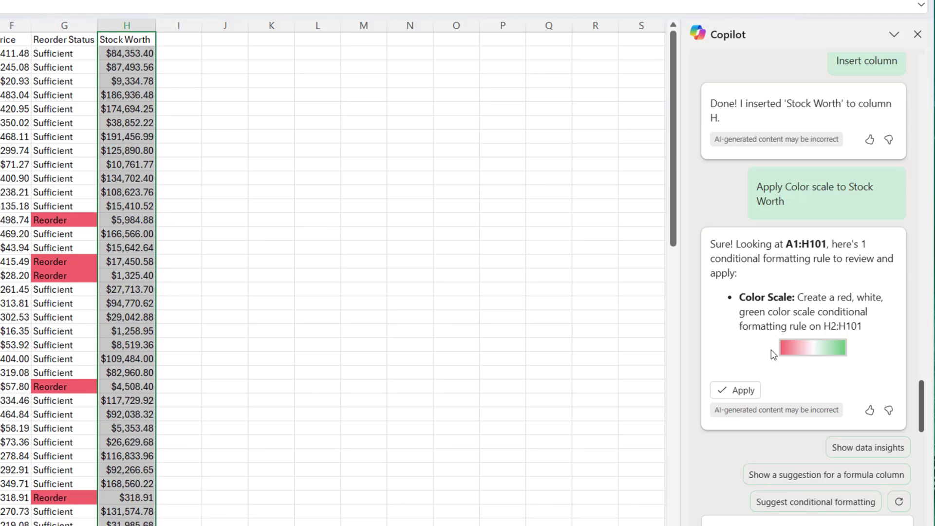
left_click(738, 390)
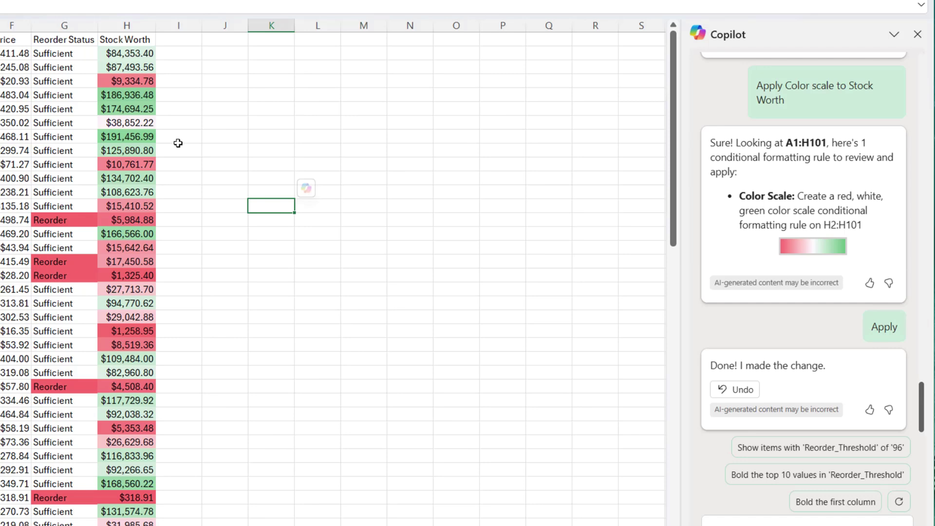
scroll(145, 266, "down", 8)
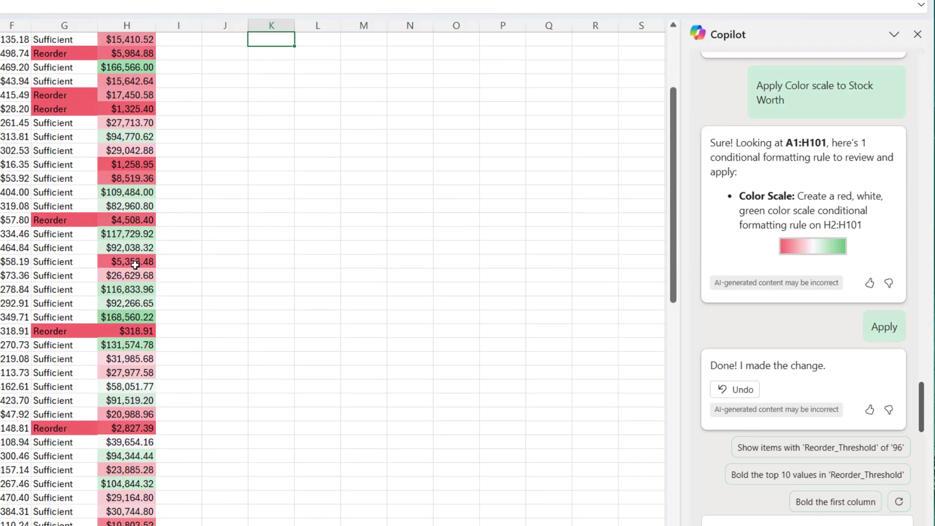
scroll(144, 267, "down", 3)
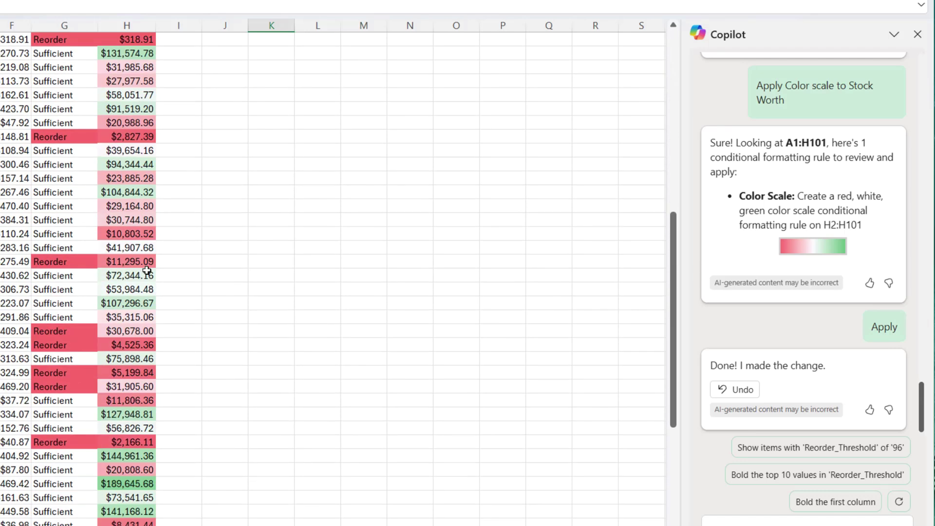
scroll(147, 271, "up", 11)
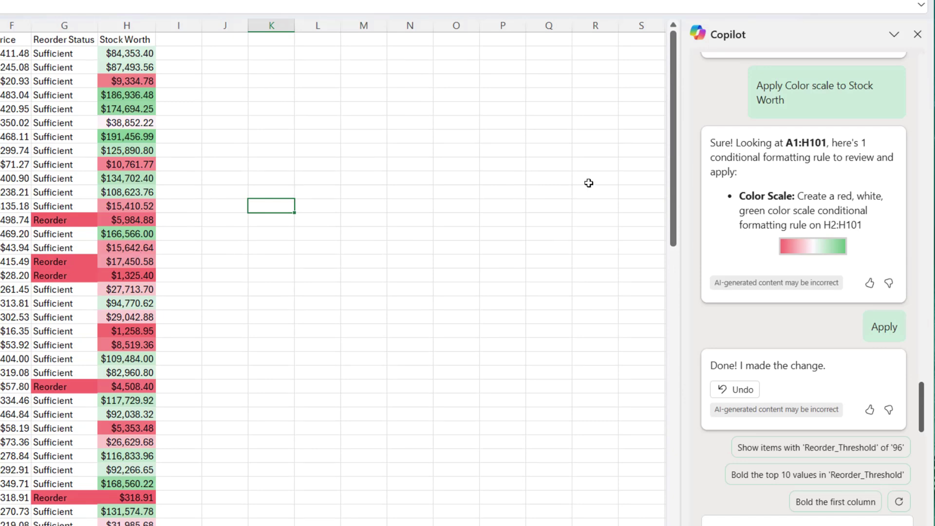
- Use Copilot's Understand card to add a Stock_Level-by-Category PivotTable on new Sheet2
scroll(800, 278, "up", 10)
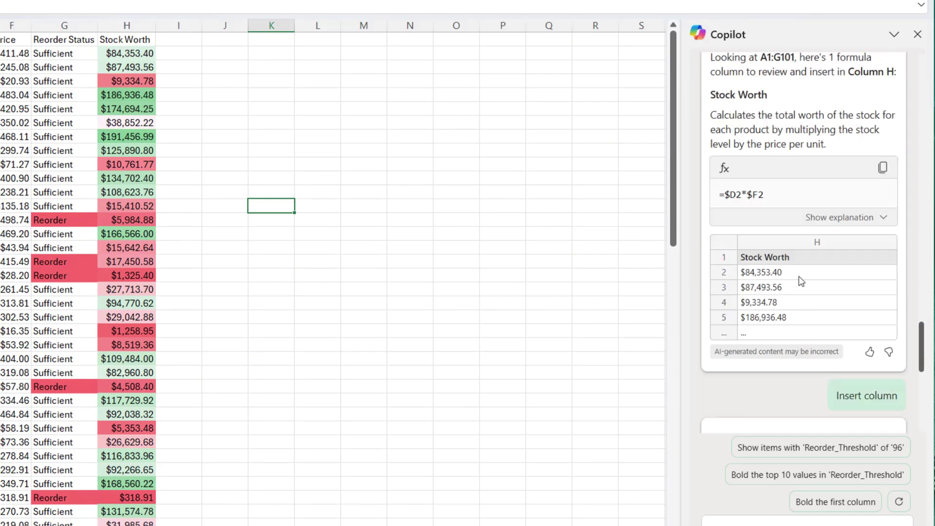
scroll(853, 248, "up", 15)
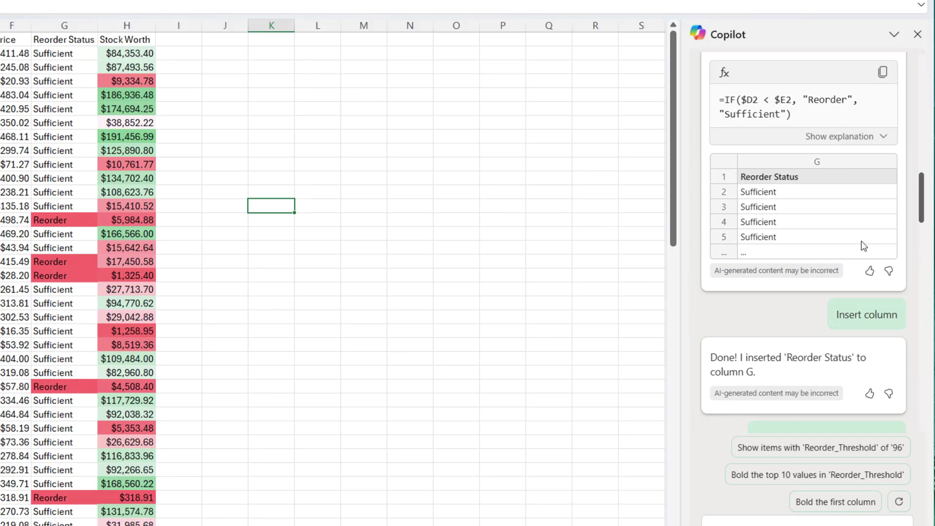
scroll(864, 242, "up", 15)
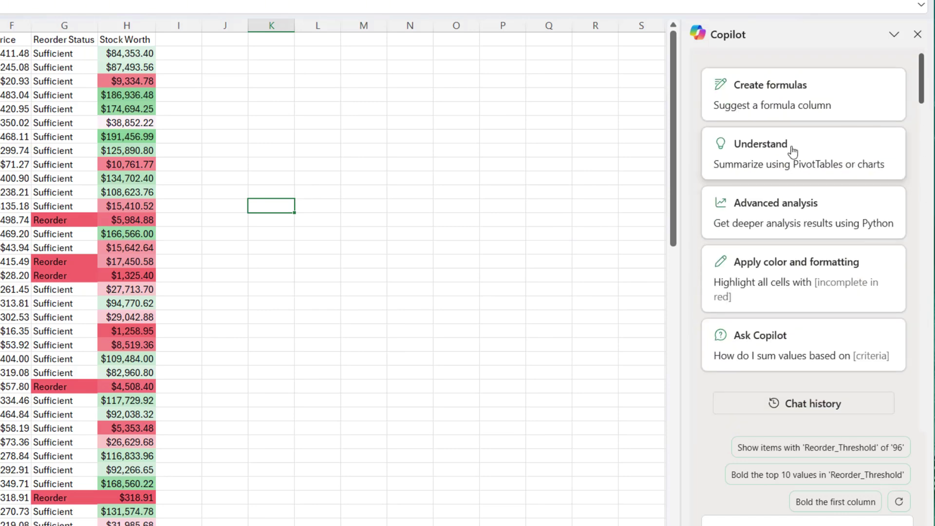
left_click(818, 164)
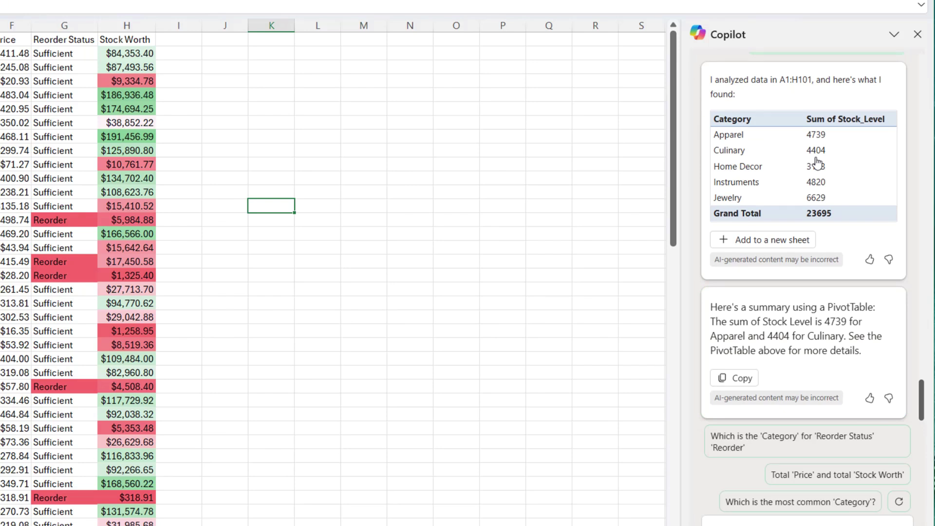
left_click(776, 241)
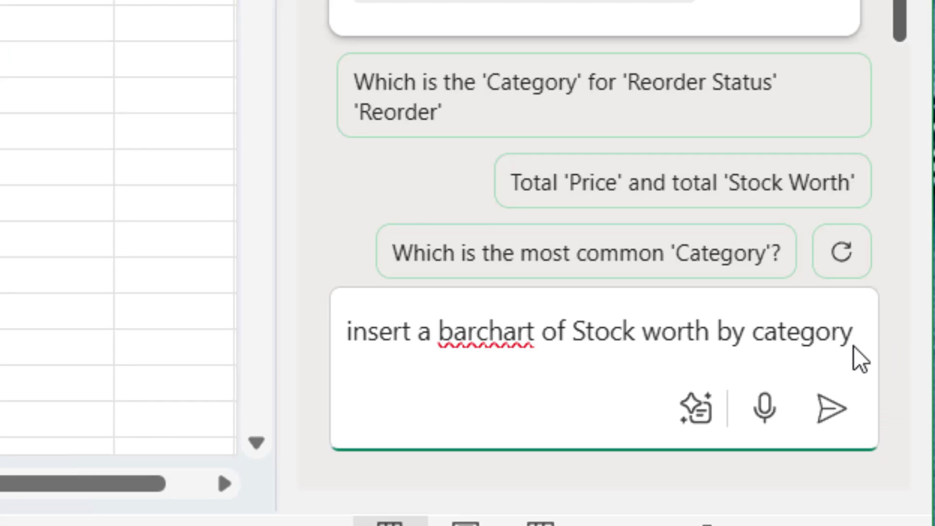
- Correct 'barchart' to 'bar chart', send the Stock Worth request, and add its pivot chart to Sheet3
left_click(492, 337)
key("Left")
left_click(832, 421)
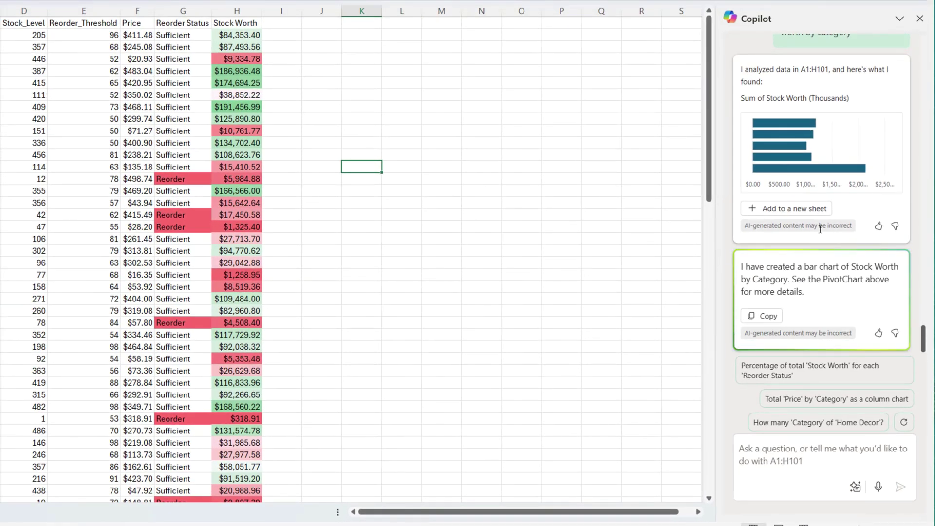
left_click(783, 209)
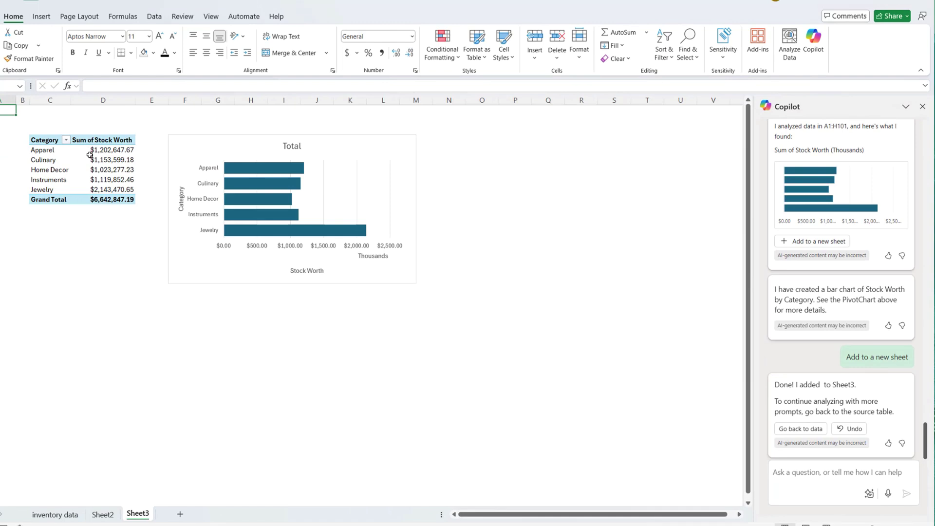
- Move and enlarge the Stock Worth bar chart and turn on its data labels
left_click_drag(309, 143, 320, 131)
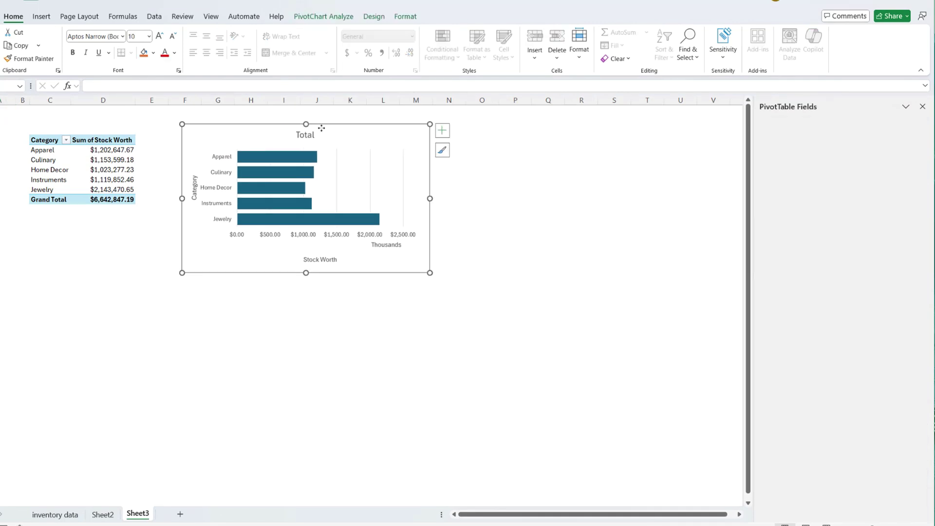
left_click_drag(397, 257, 537, 290)
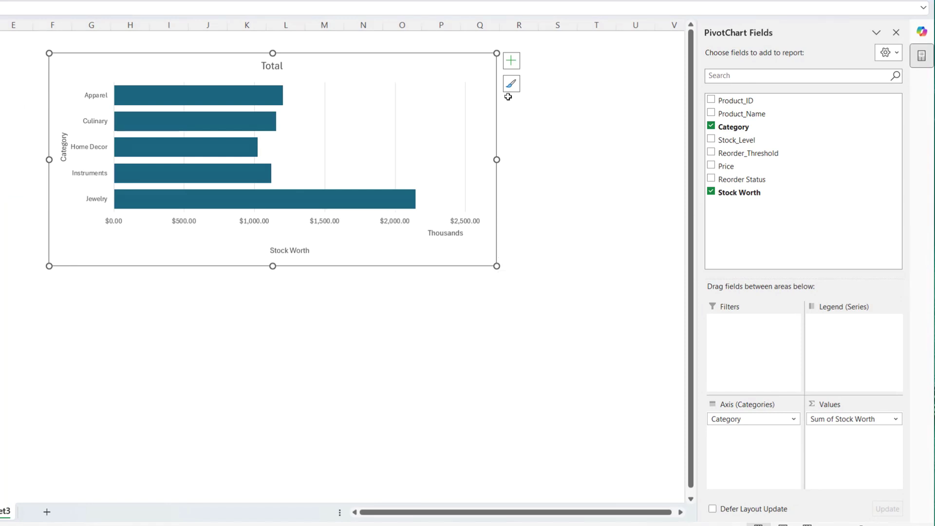
left_click(512, 62)
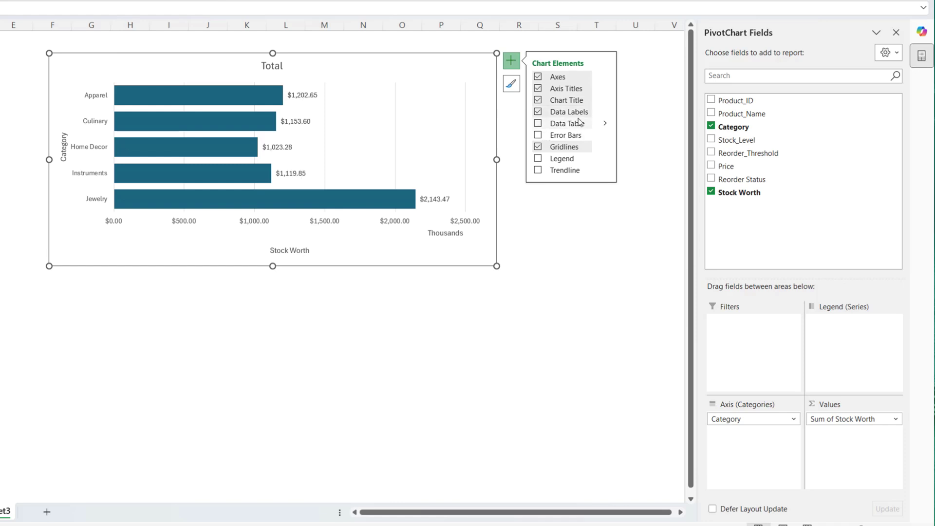
left_click(605, 113)
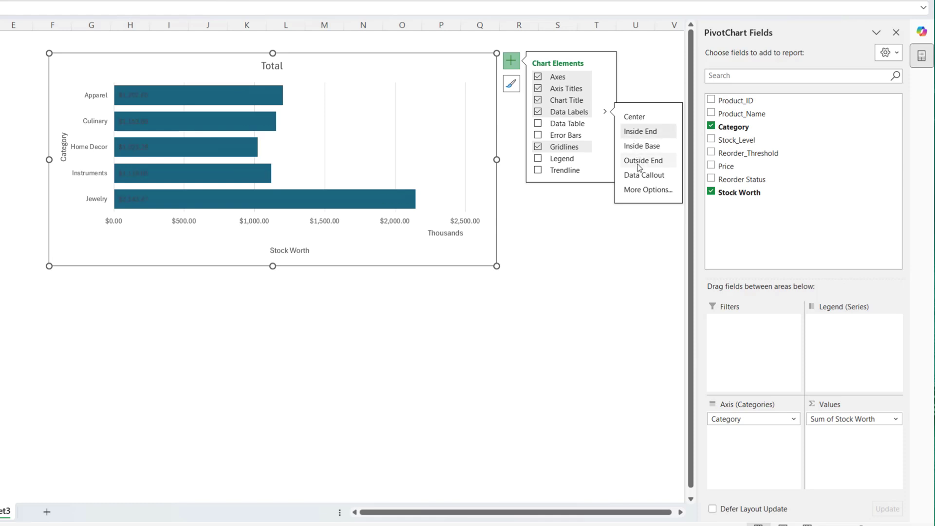
- Make the data label text white, then go back to the inventory data sheet
left_click(648, 190)
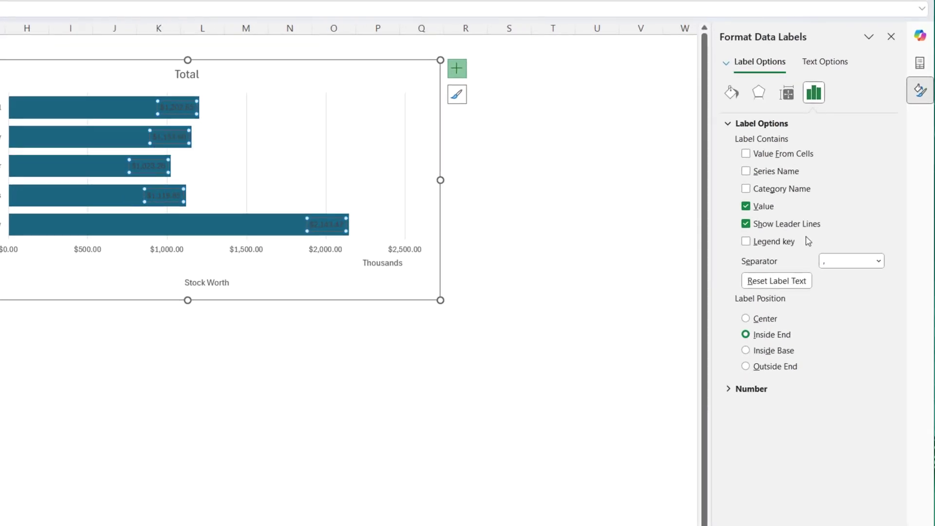
left_click(830, 63)
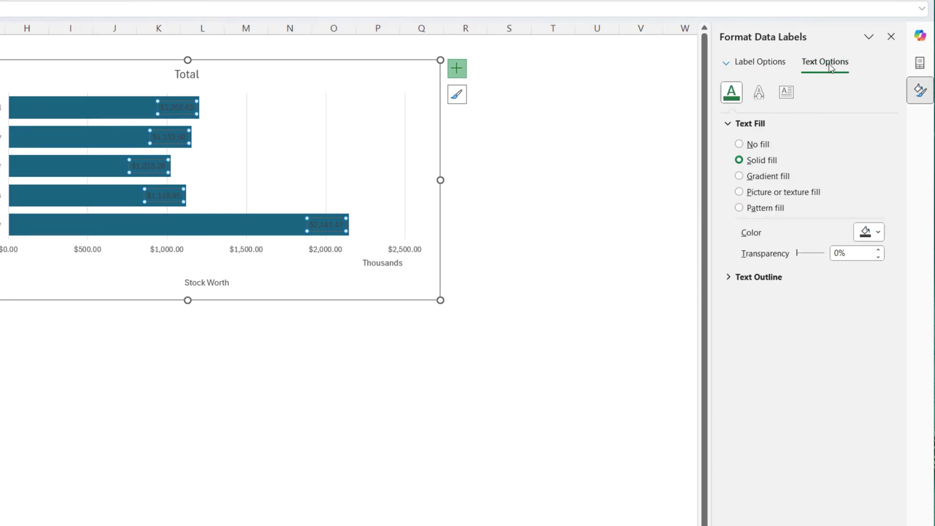
left_click(878, 234)
left_click(864, 300)
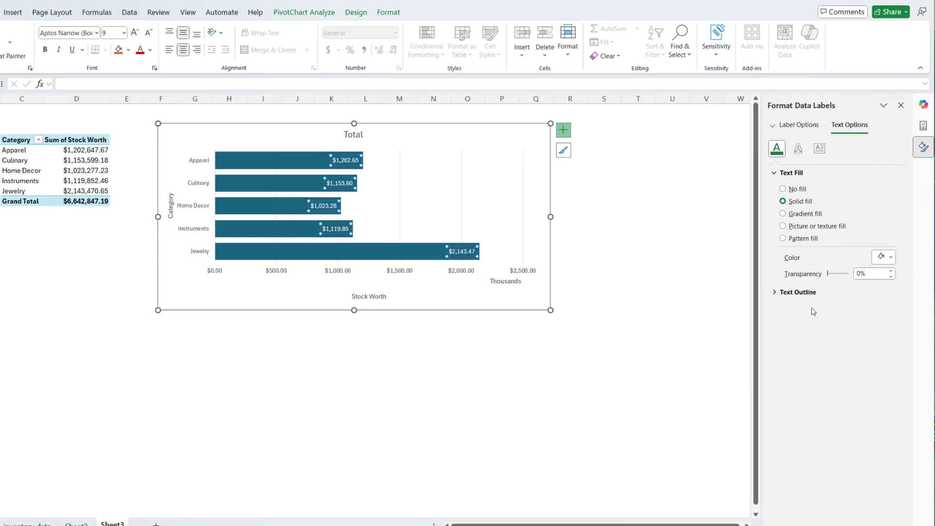
left_click(85, 515)
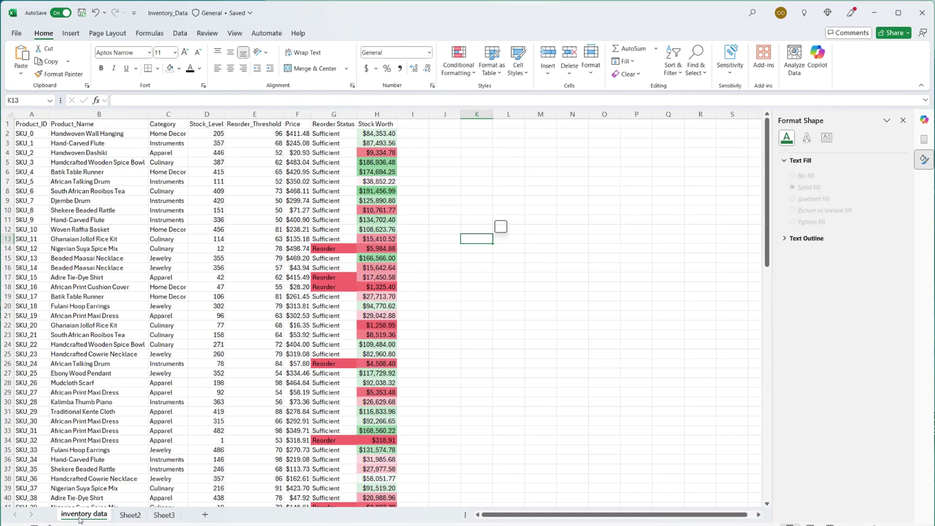
- Close the Format Shape pane and scroll Copilot's pane down to the Advanced analysis starter card
left_click(903, 120)
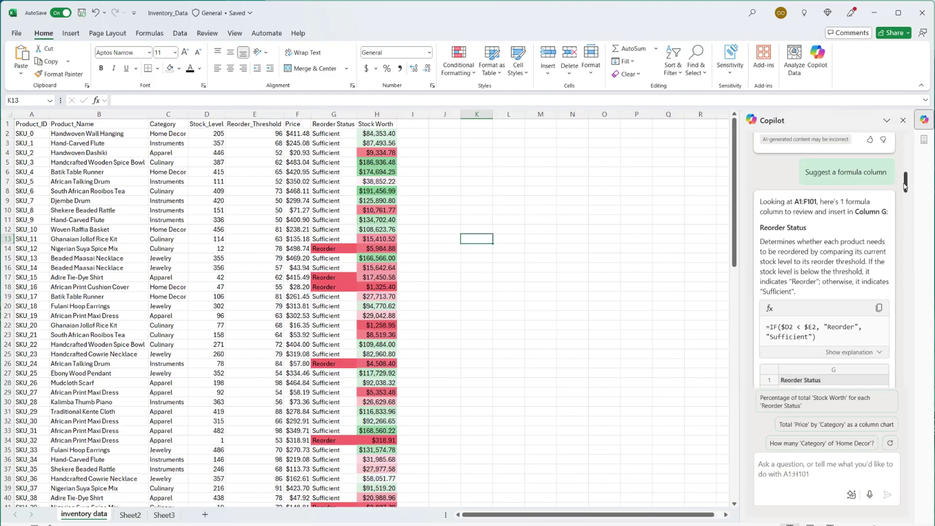
scroll(905, 162, "up", 5)
left_click_drag(905, 162, 905, 141)
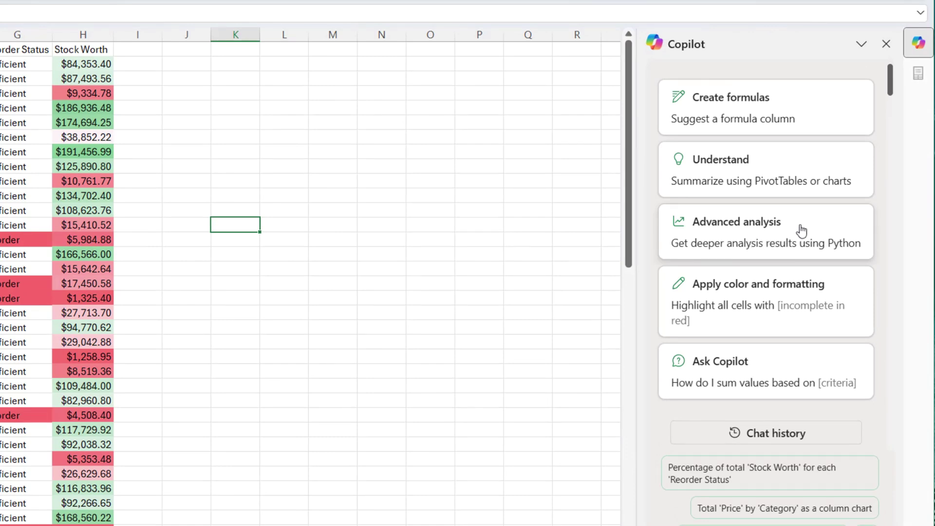
scroll(799, 232, "down", 15)
scroll(794, 191, "down", 10)
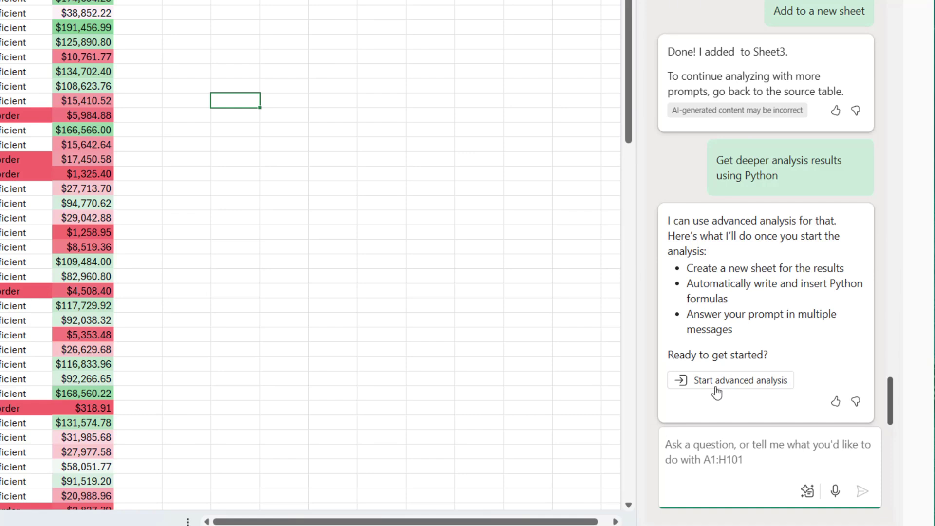
- Start Copilot's advanced Python analysis and review the new Analysis1 sheet loading the inventory data
left_click(745, 381)
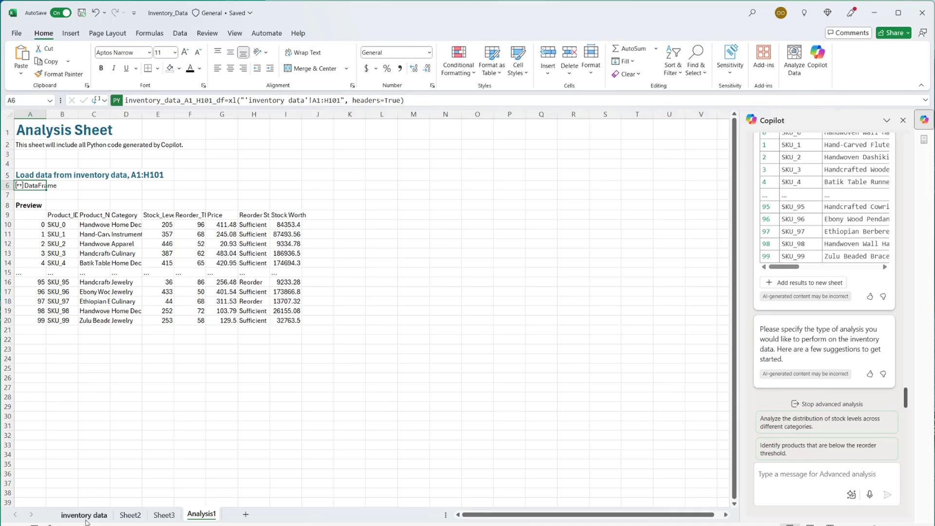
left_click(68, 518)
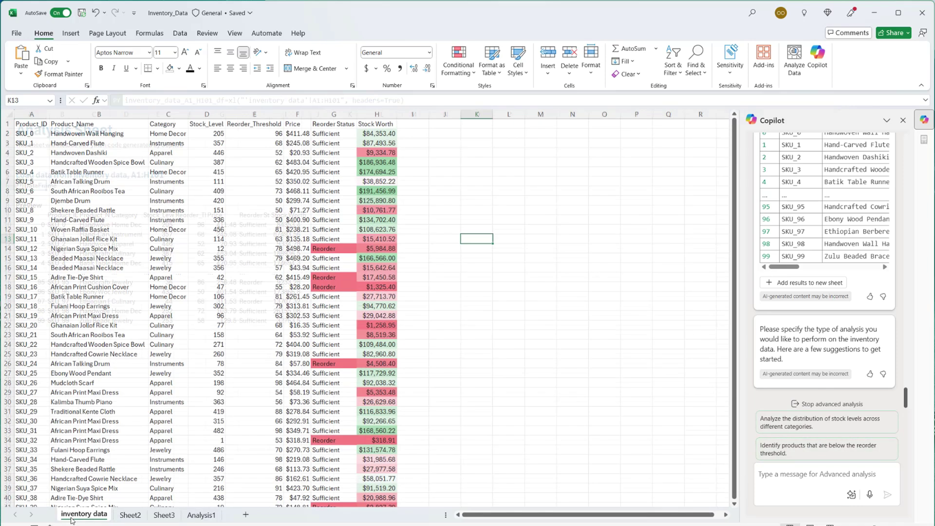
left_click(814, 474)
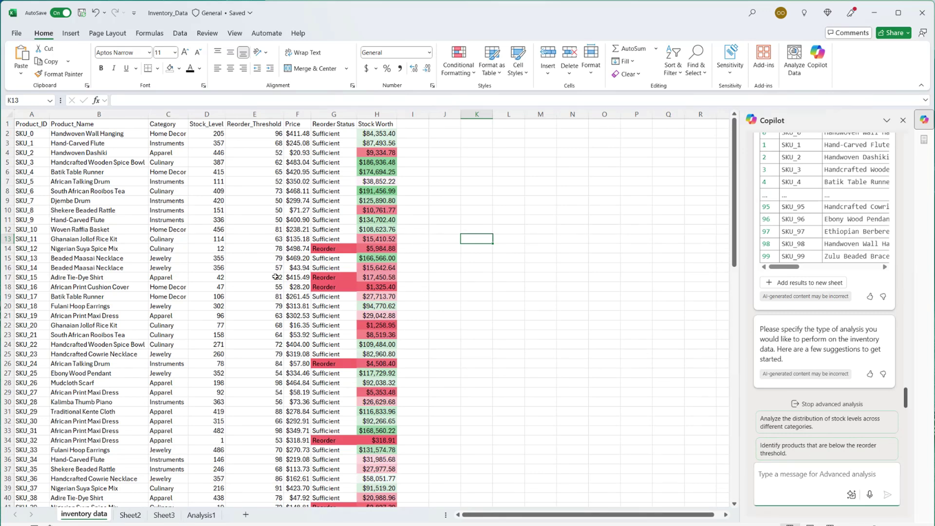
left_click(191, 517)
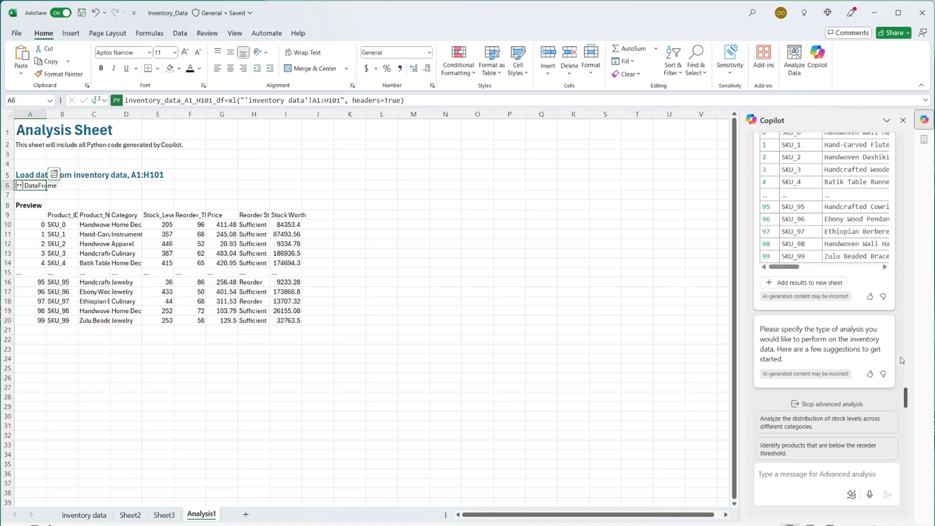
scroll(906, 349, "up", 5)
scroll(906, 350, "down", 5)
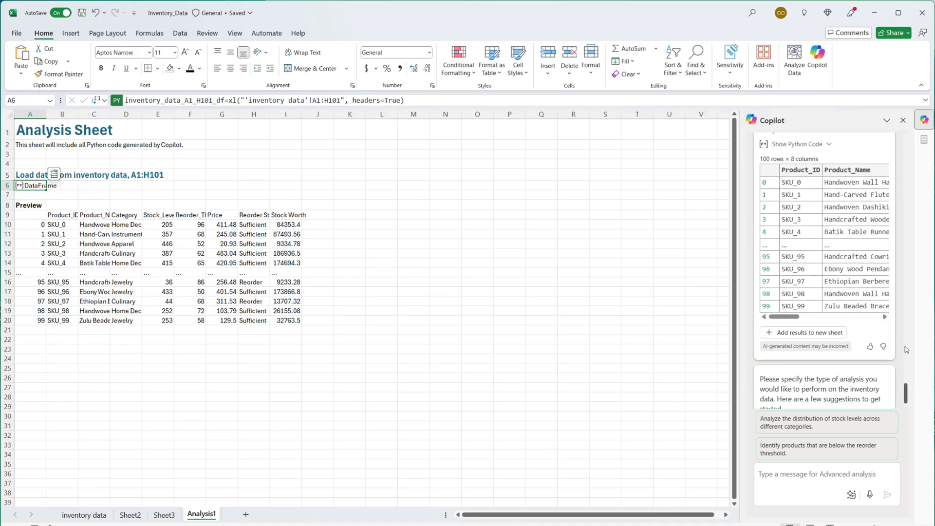
scroll(887, 341, "down", 2)
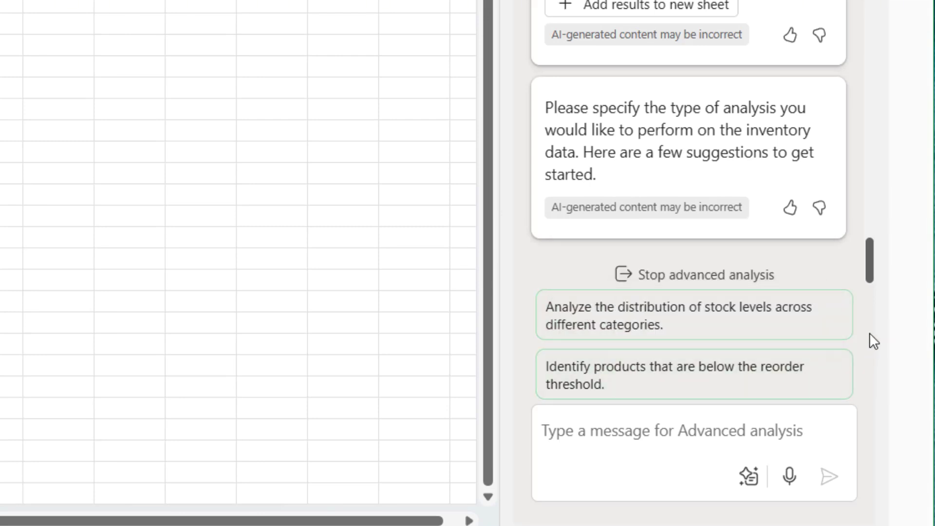
- Have Copilot analyze stock-level distribution across categories, adding the box plot at A24 on Analysis1
left_click(732, 327)
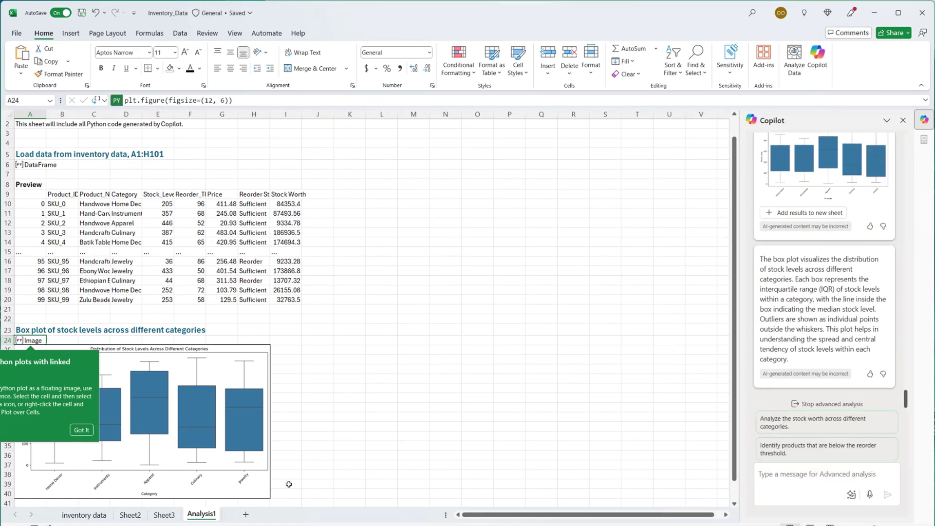
left_click(80, 430)
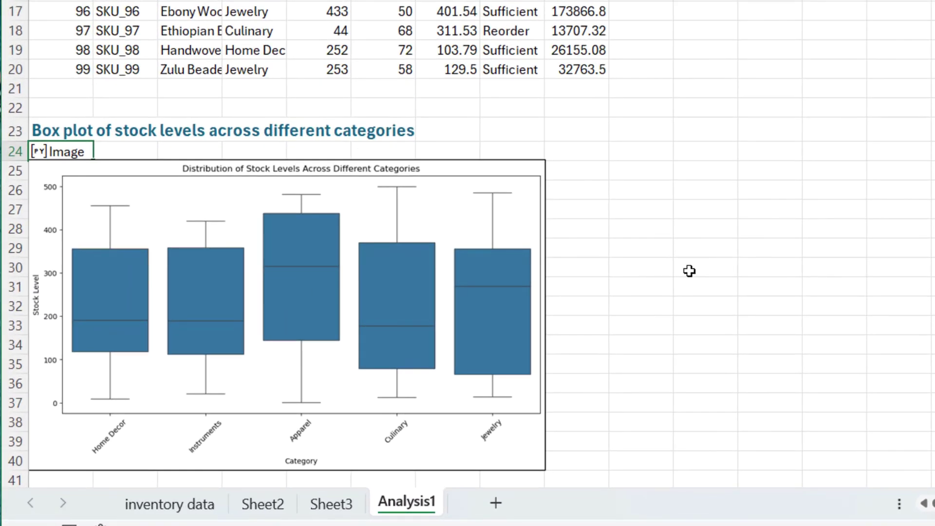
scroll(689, 271, "down", 2)
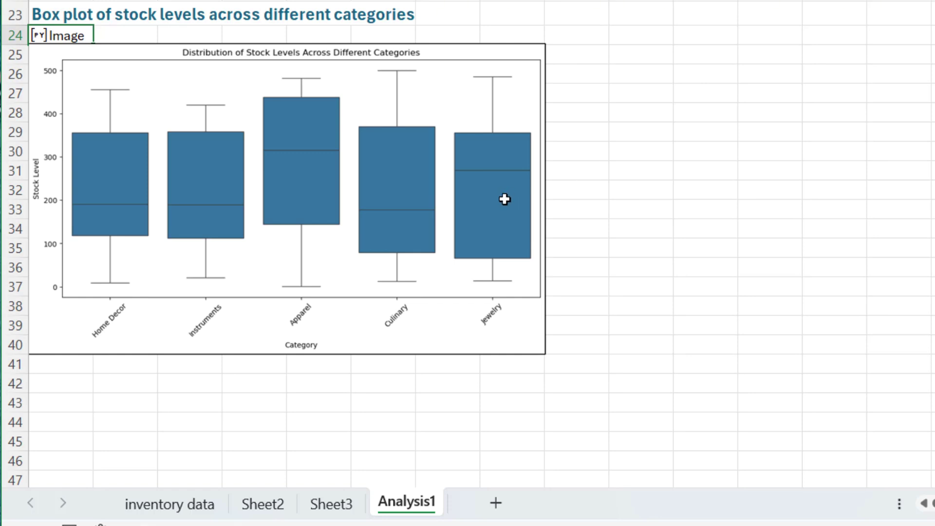
left_click(519, 212)
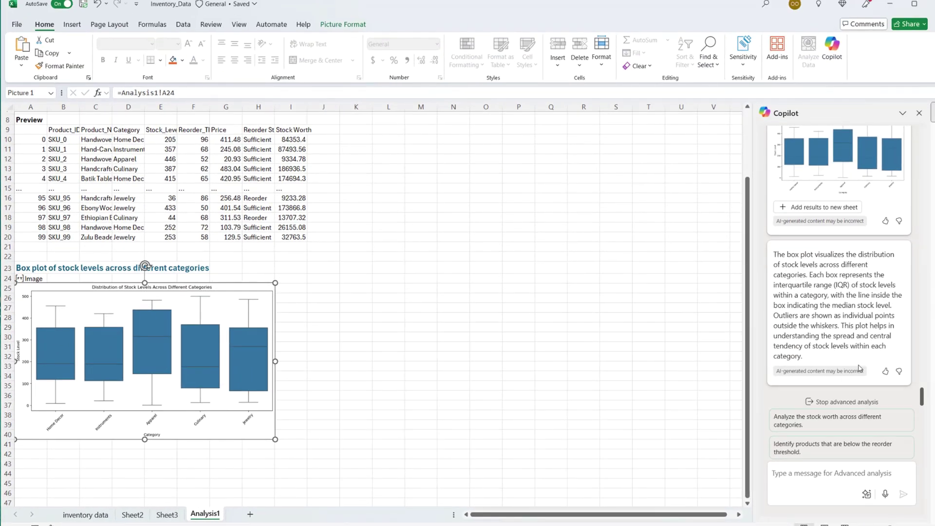
scroll(842, 363, "up", 5)
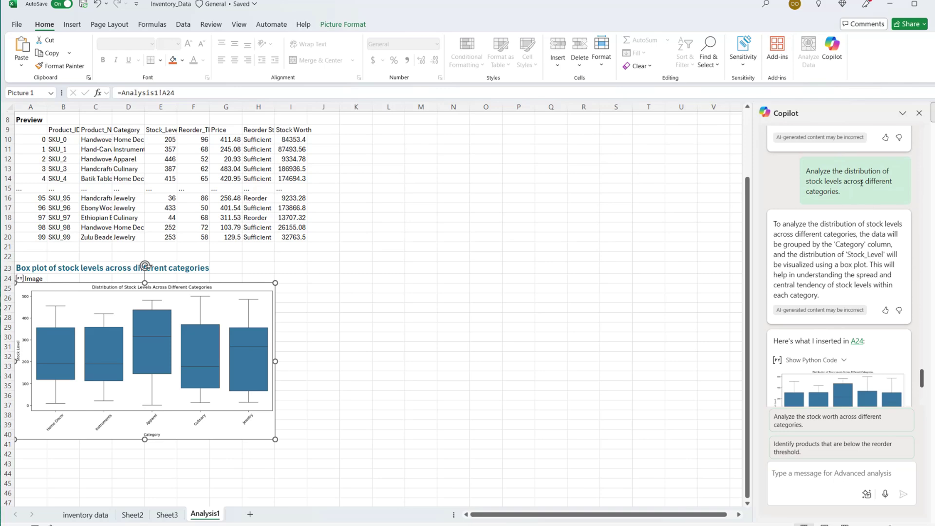
scroll(852, 255, "down", 5)
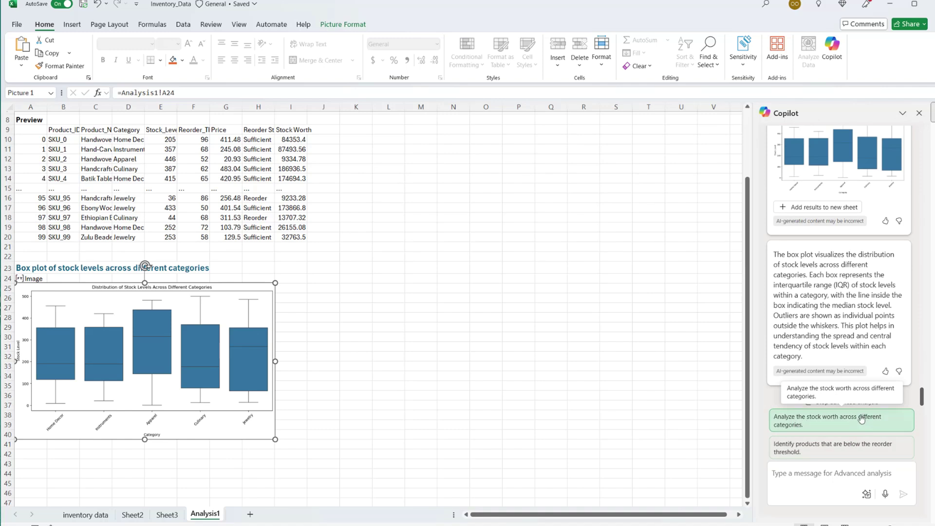
- Ask Copilot for products below the reorder threshold and add the results to a new Detail1 sheet
left_click(841, 451)
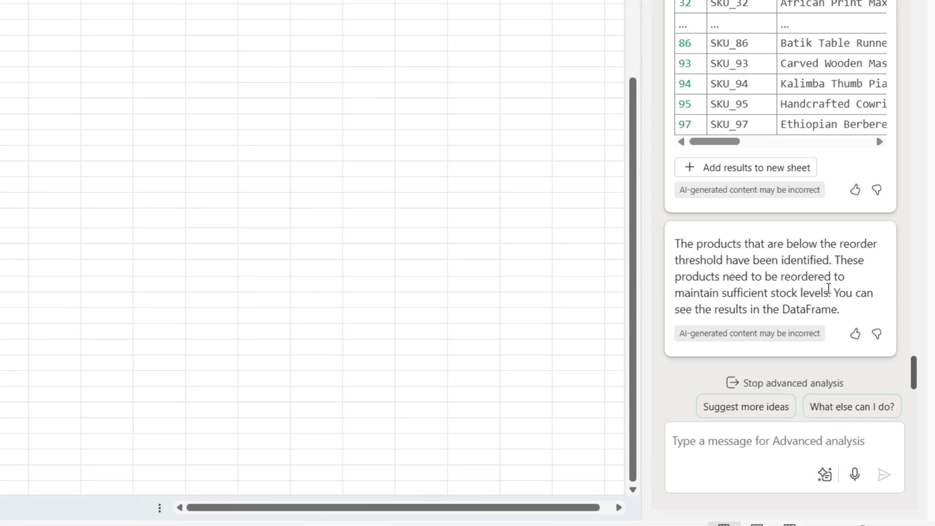
scroll(774, 289, "up", 3)
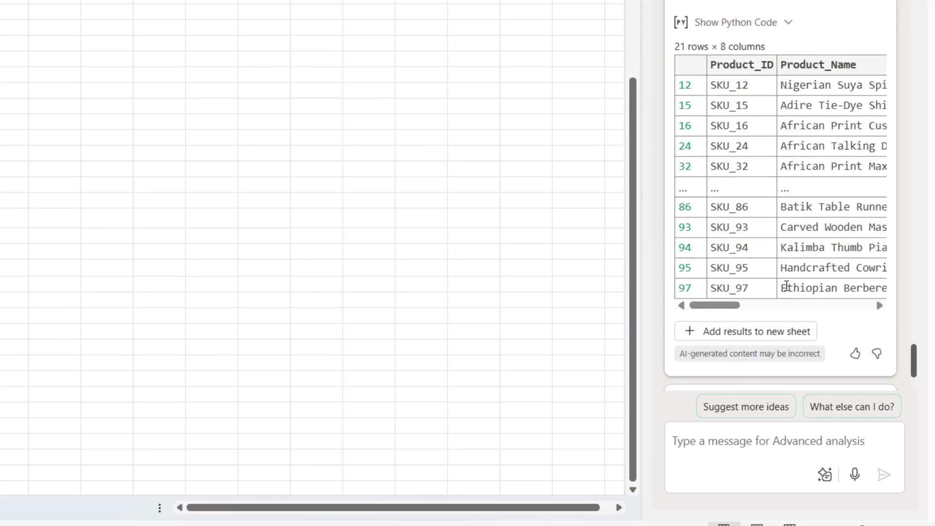
scroll(785, 288, "down", 2)
left_click(744, 256)
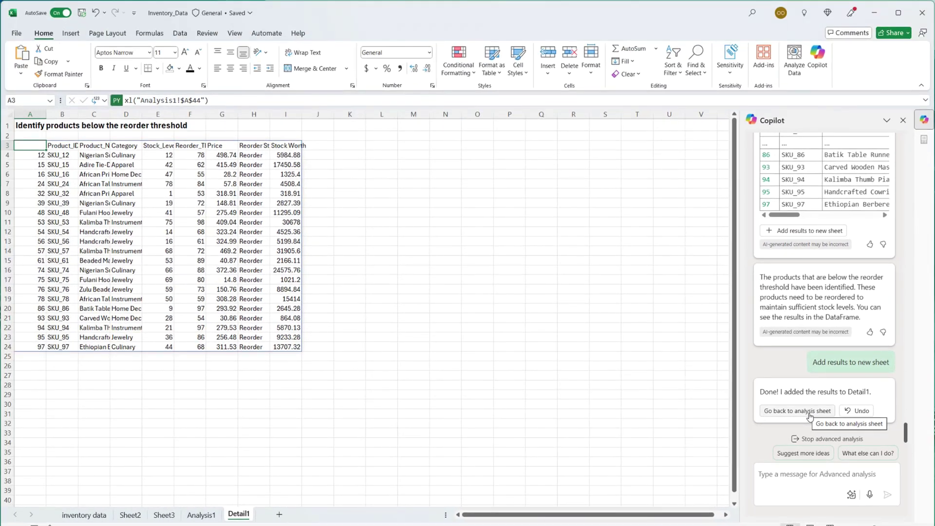
- Return to Analysis1, stop the advanced analysis, and switch back to the inventory data sheet
left_click(810, 412)
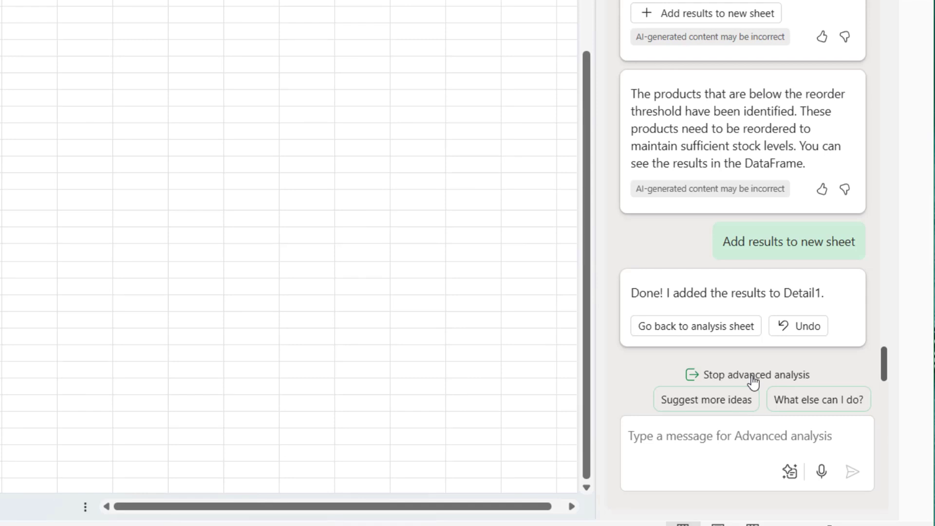
left_click(753, 383)
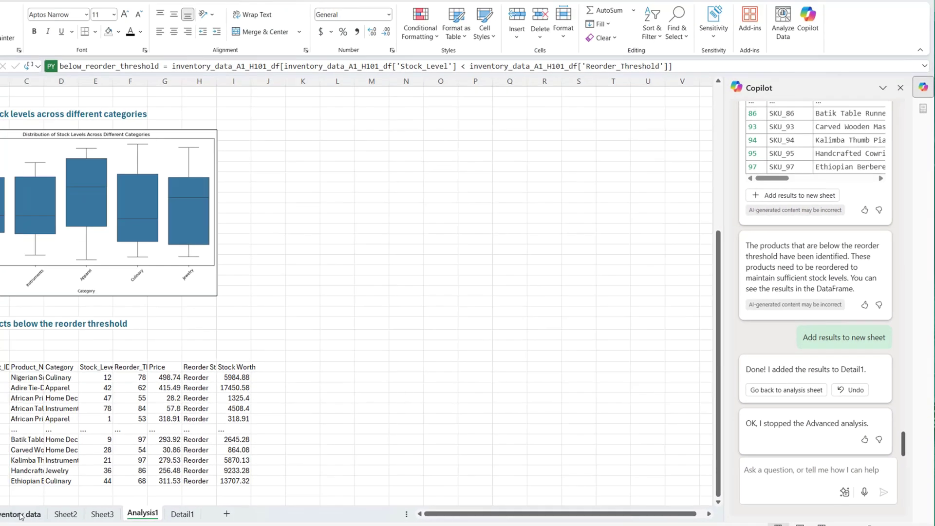
left_click(20, 515)
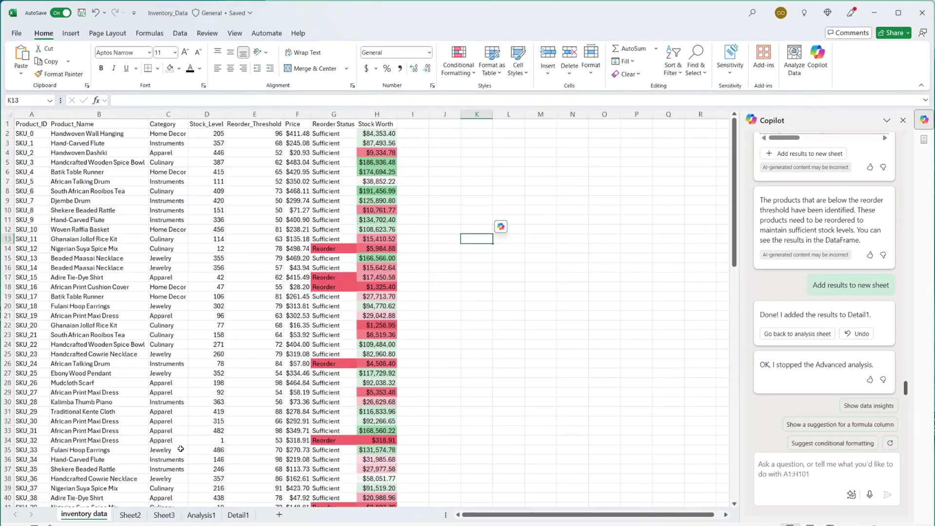
scroll(487, 292, "down", 5)
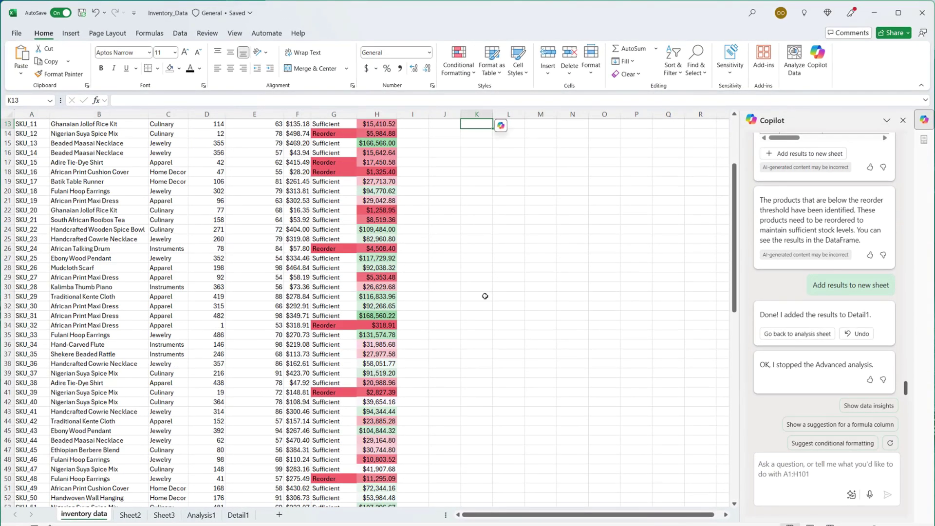
scroll(489, 298, "up", 5)
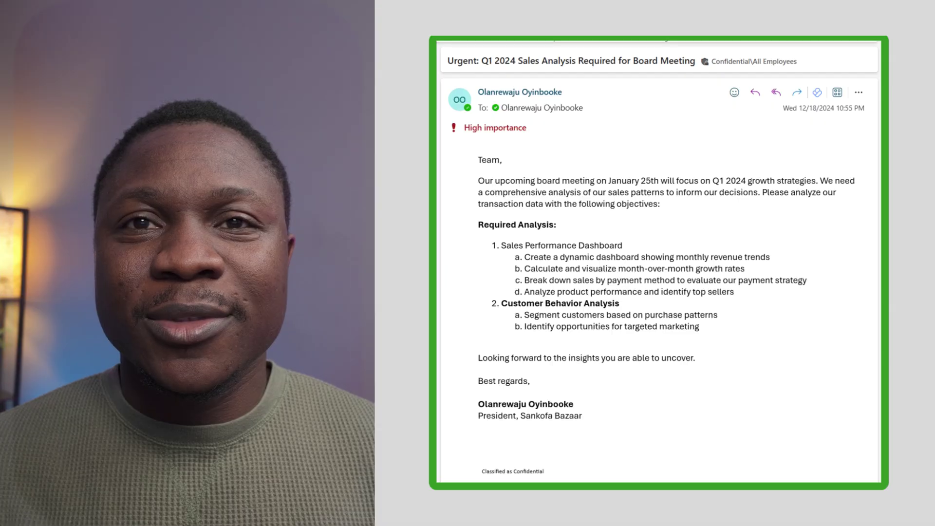